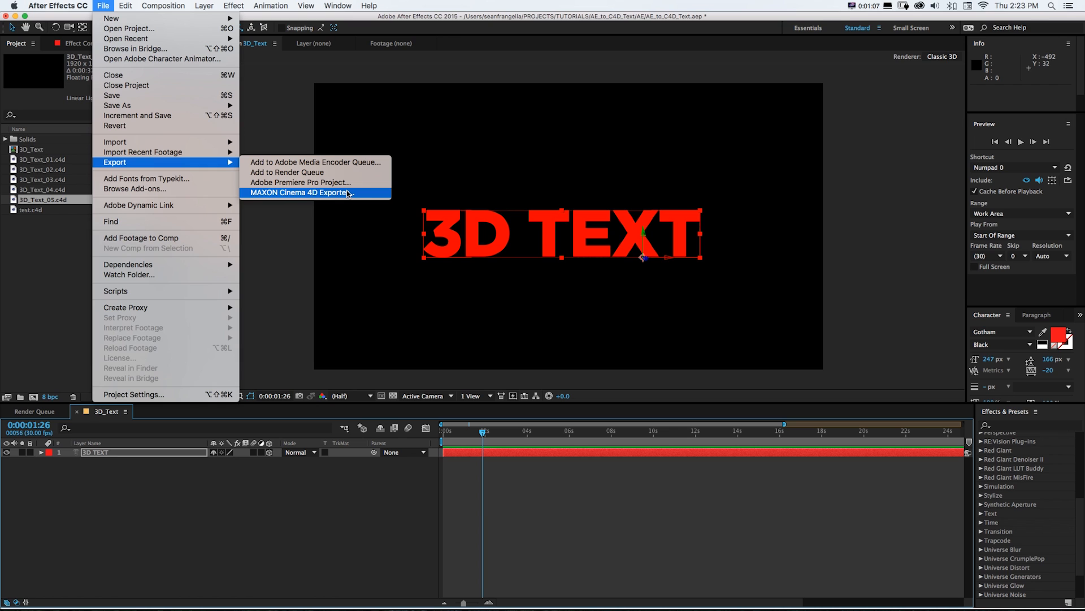
Step: Export the 3D TEXT layer to Cinema 4D with Preserve Editable Text, saving it as 3D_Text_06.c4d in the C4D folder
left_click(347, 193)
left_click_drag(609, 457, 268, 221)
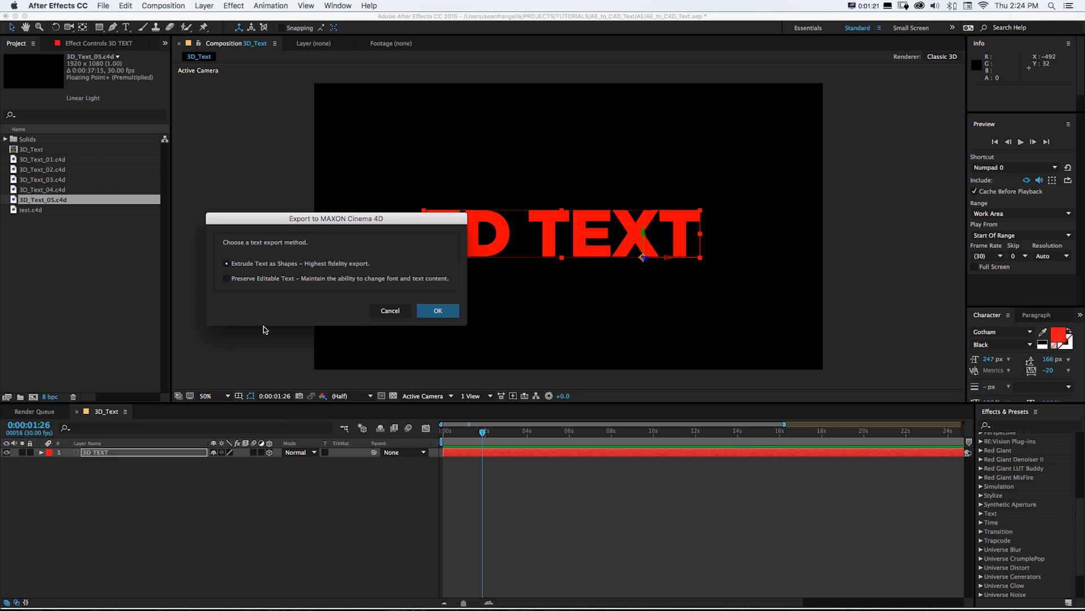
left_click(228, 280)
left_click(443, 312)
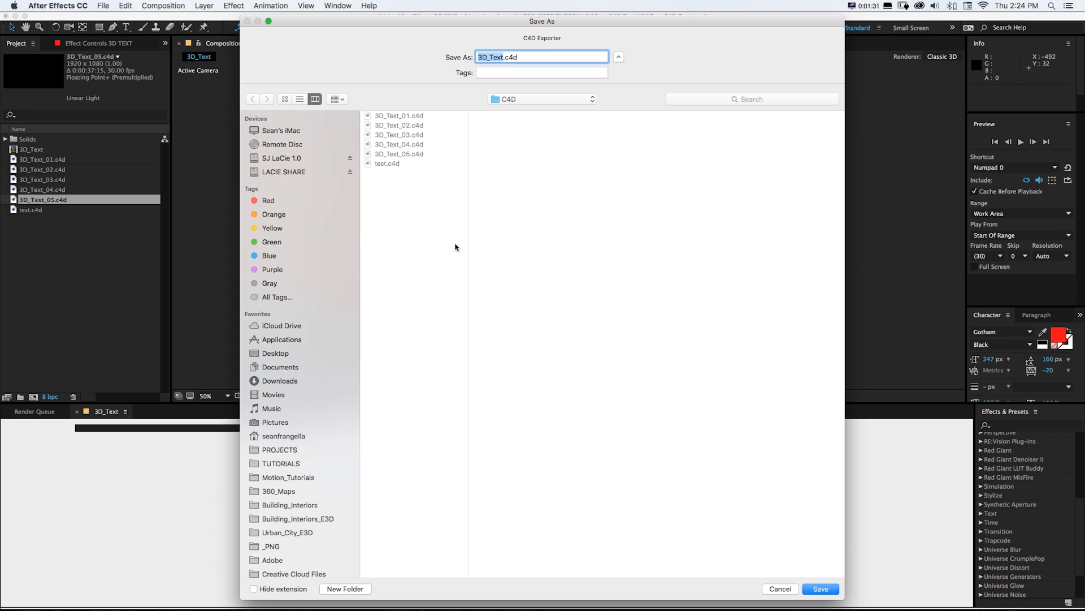
left_click_drag(353, 25, 293, 22)
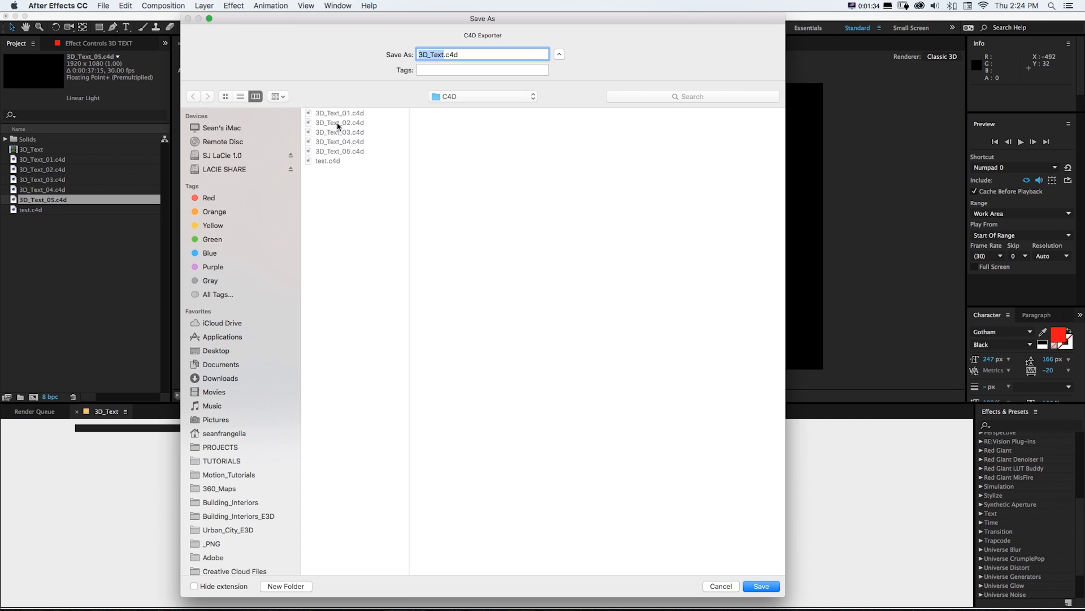
left_click(344, 152)
left_click(454, 55)
key("BackSpace")
type("6")
key("Return")
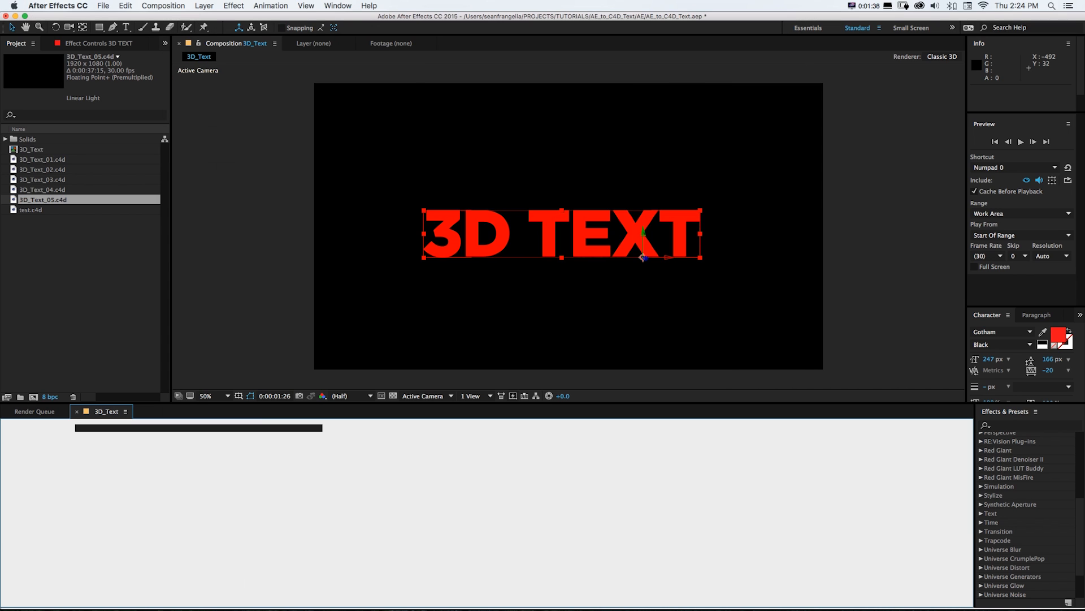
Step: Import 3D_Text_06.c4d from the C4D folder into the project
double_click(31, 228)
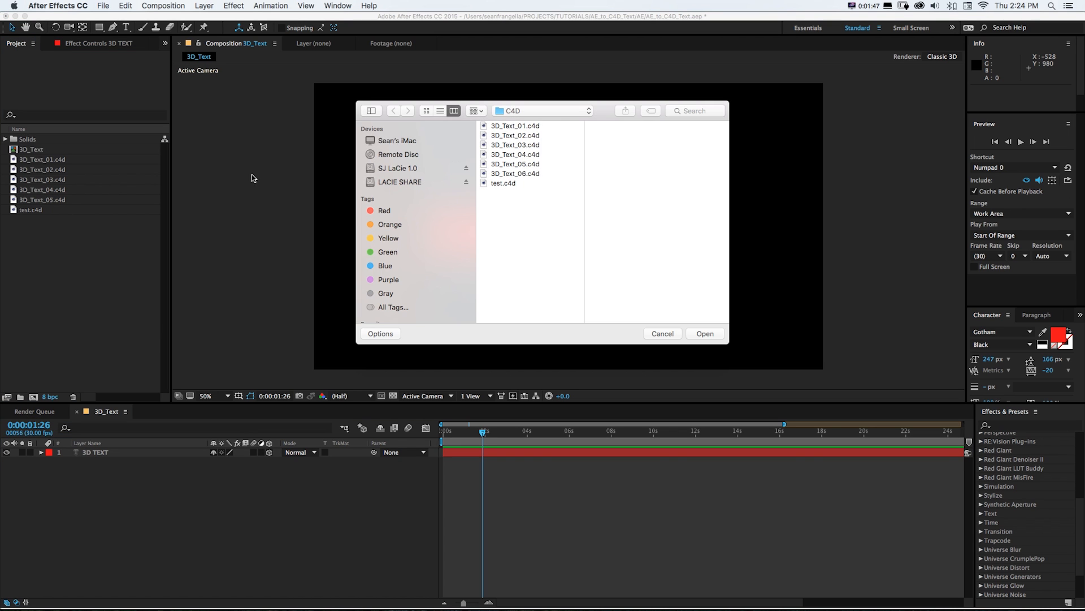
left_click(512, 174)
key("Return")
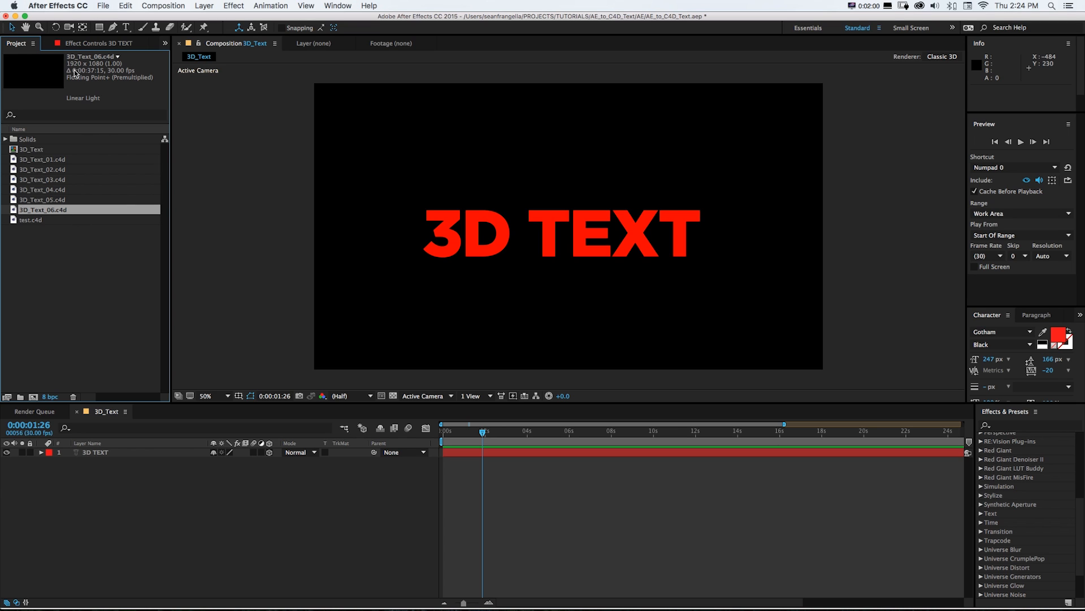
Step: Check the 3D_Text composition's size, frame rate and duration settings
left_click(212, 120)
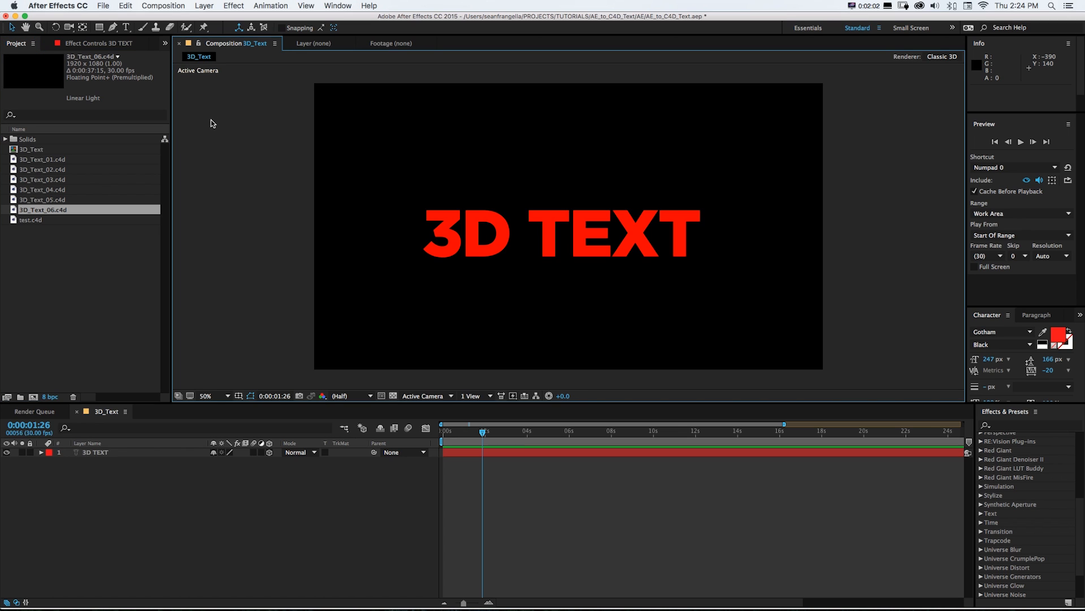
key("super+k")
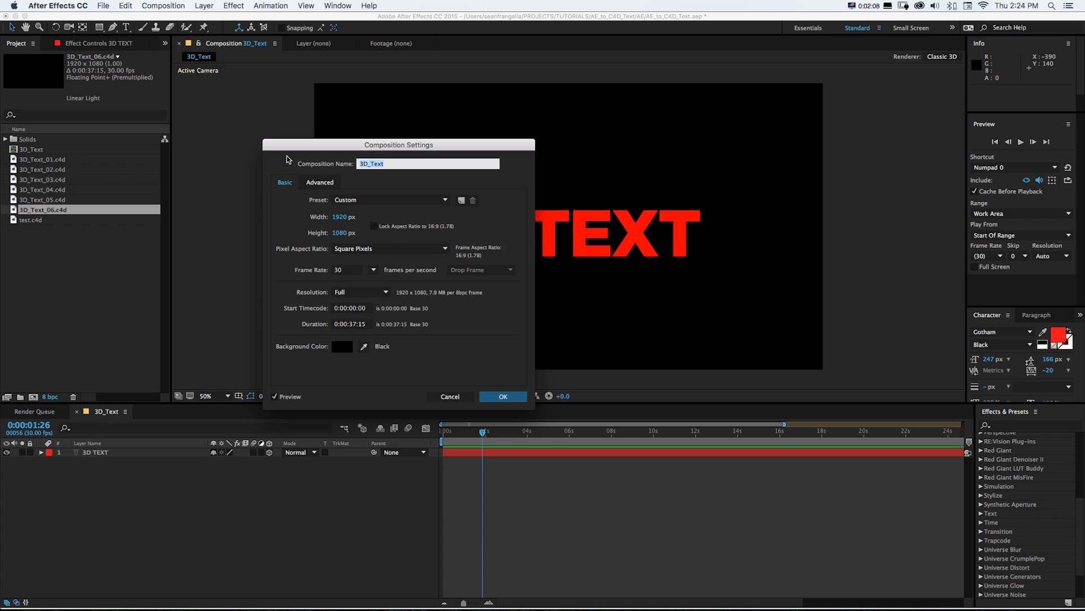
key("Escape")
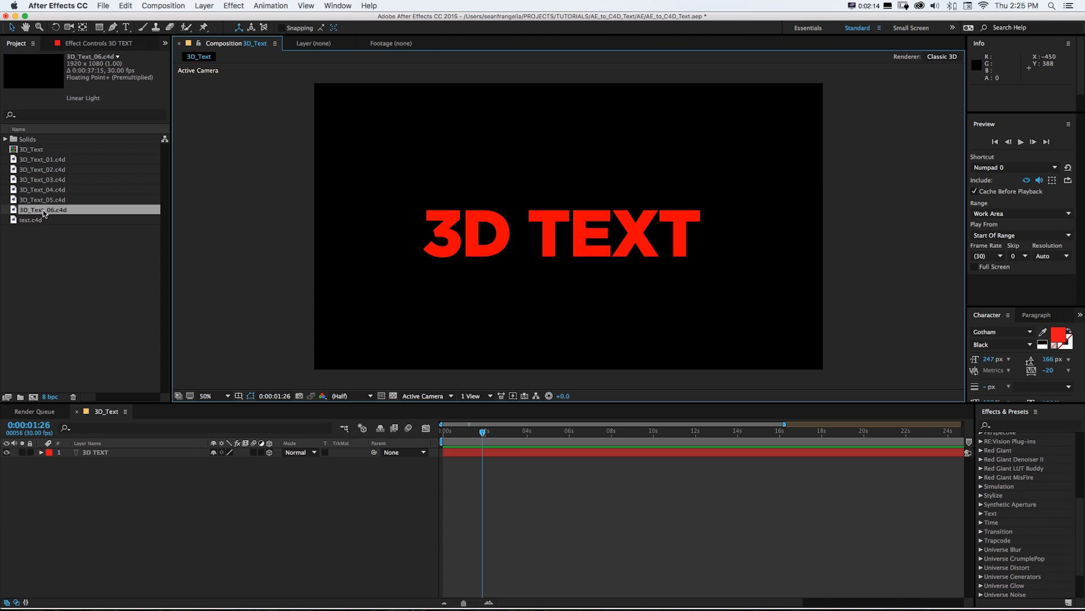
Step: Open the imported 3D_Text_06.c4d footage in Cinema 4D Lite for editing
left_click(127, 5)
left_click(126, 5)
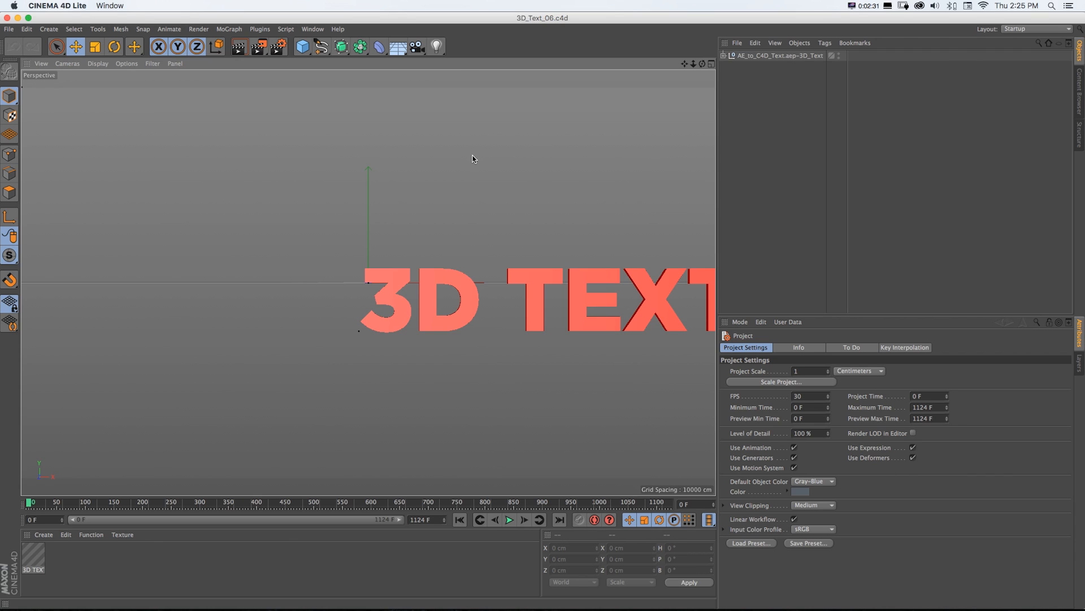
Step: Expand the exported object hierarchy and inspect the color settings of the text material
left_click(724, 55)
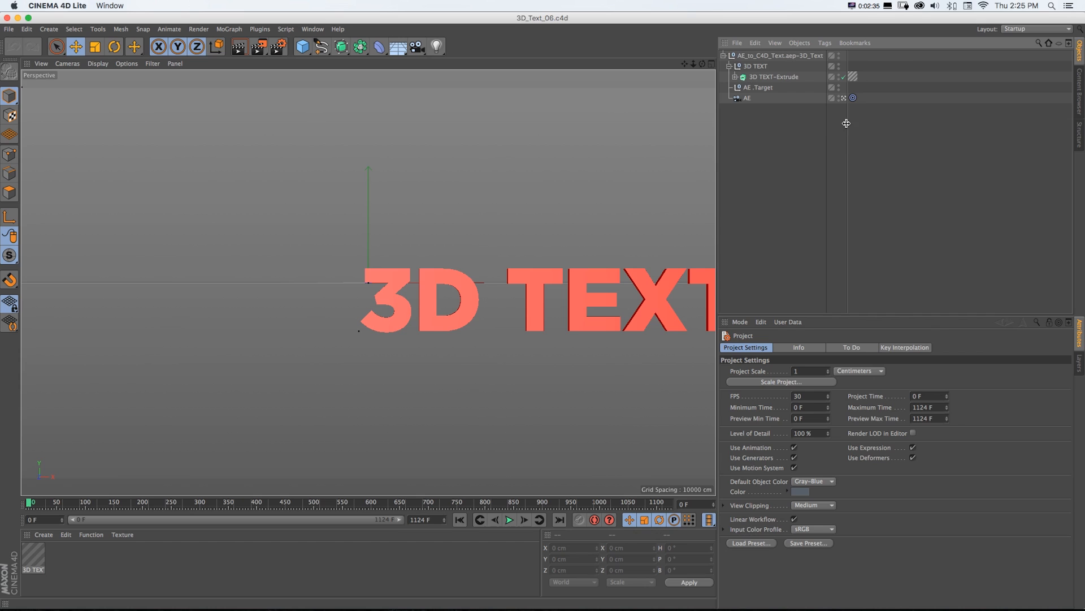
left_click_drag(847, 124, 885, 125)
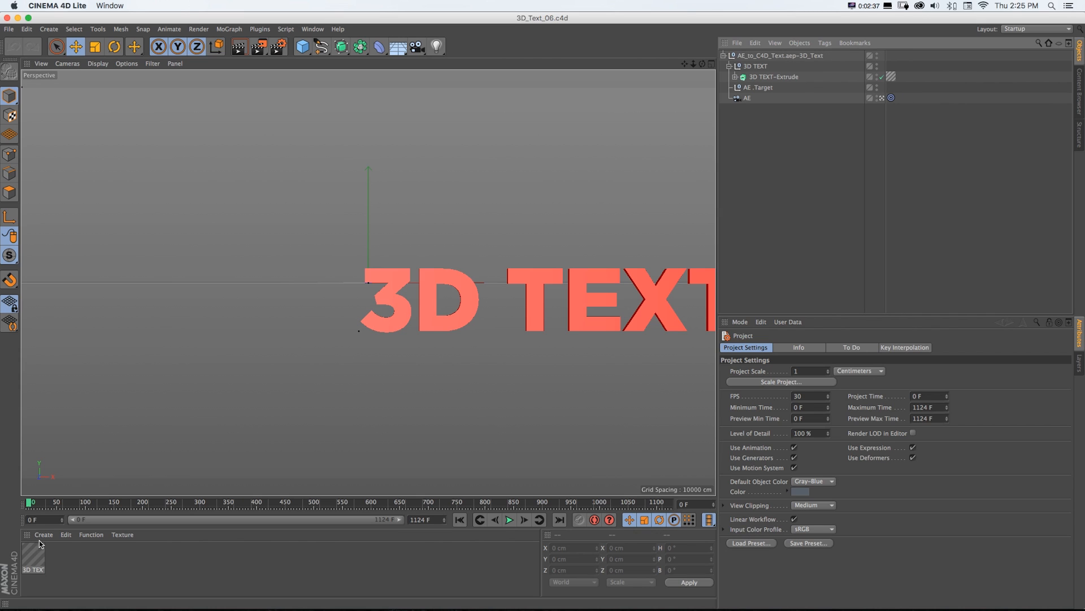
double_click(32, 556)
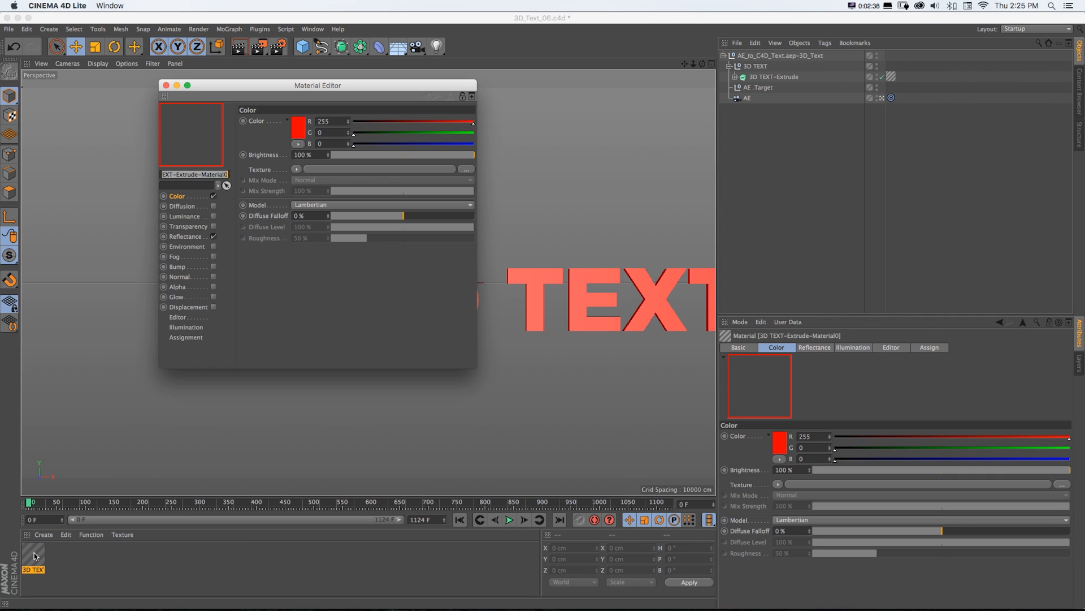
left_click(166, 85)
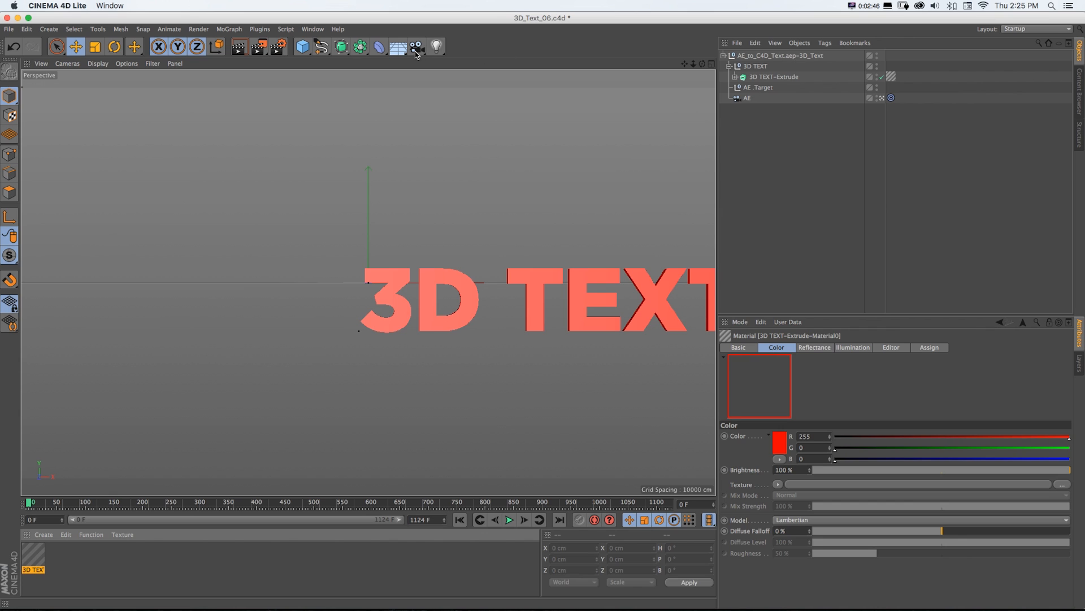
Step: Add a camera to the scene and pan its view to center the 3D text
left_click(416, 50)
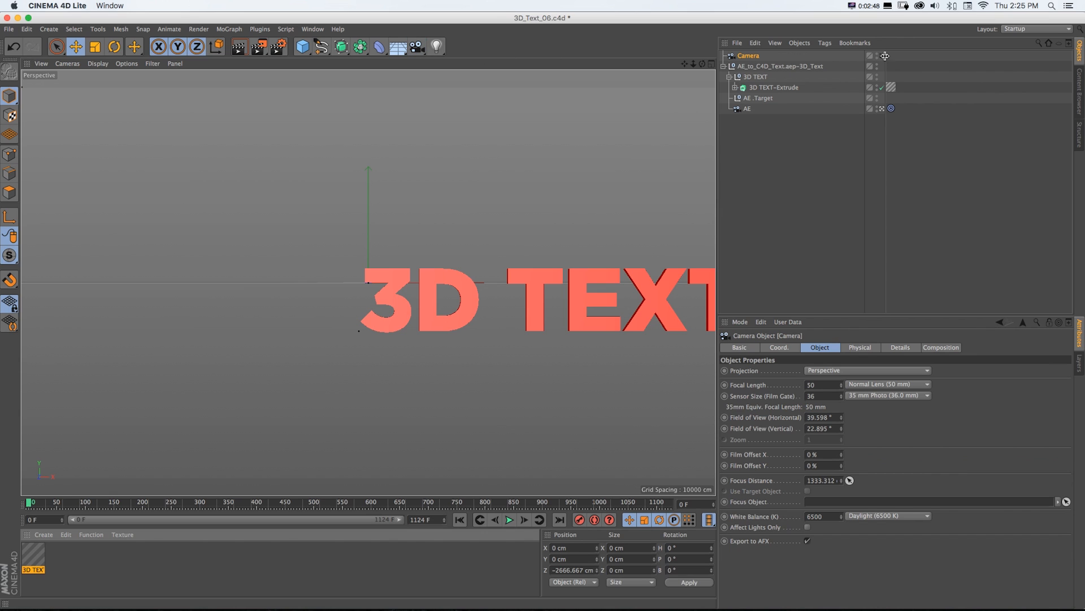
left_click_drag(684, 64, 506, 60)
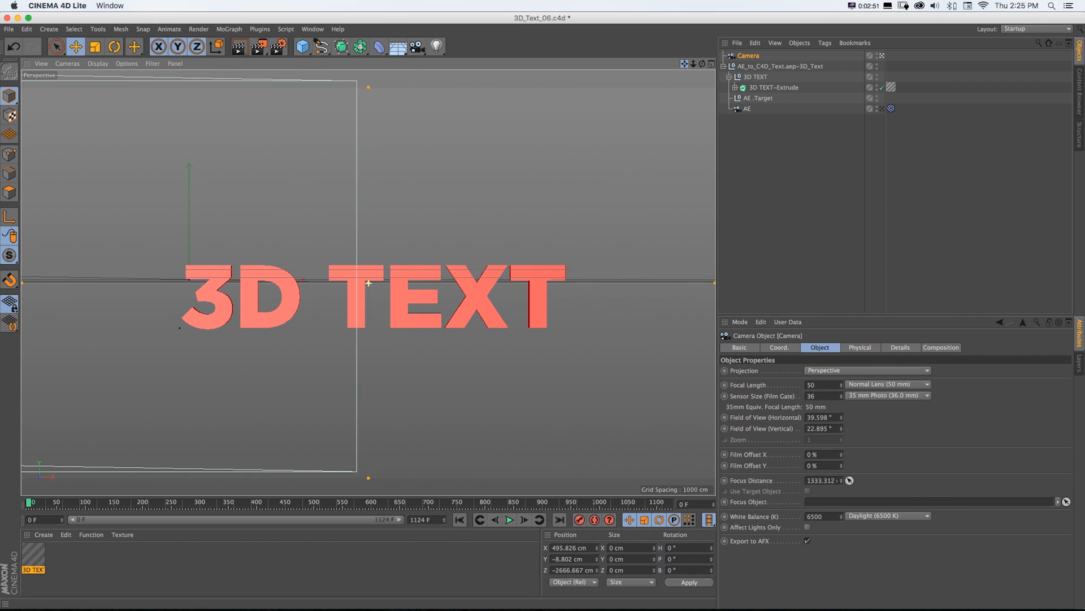
Step: Expand the 3D TEXT-Extrude object and set its extrusion depth to 526 cm
left_click(748, 89)
left_click(735, 87)
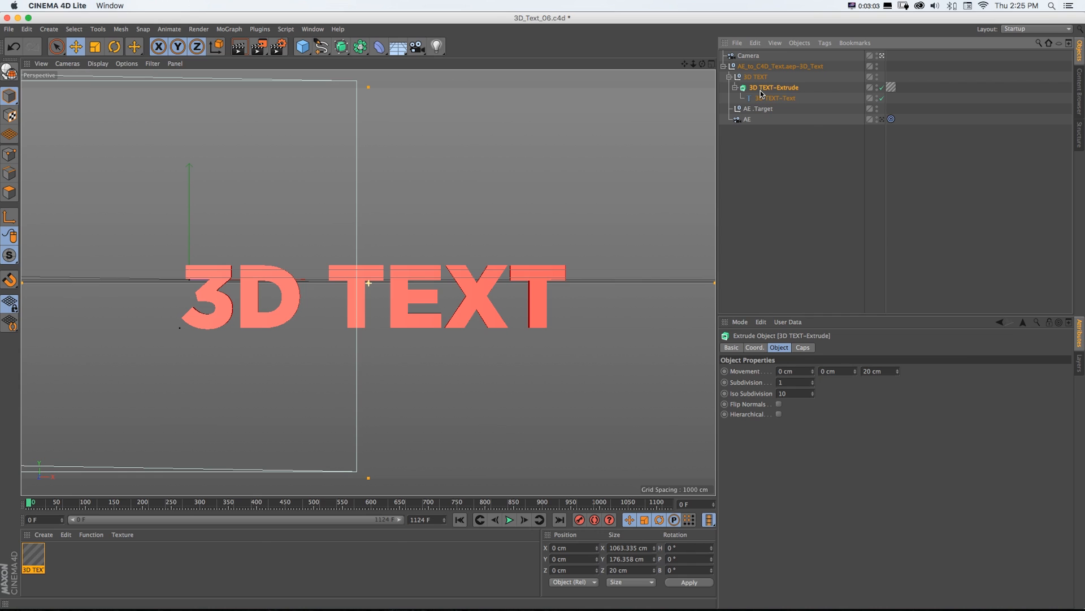
left_click_drag(898, 371, 899, 86)
Step: Change the content of the 3D TEXT-Text object to "3D ANIMATION" and bring the whole text into view
left_click(752, 98)
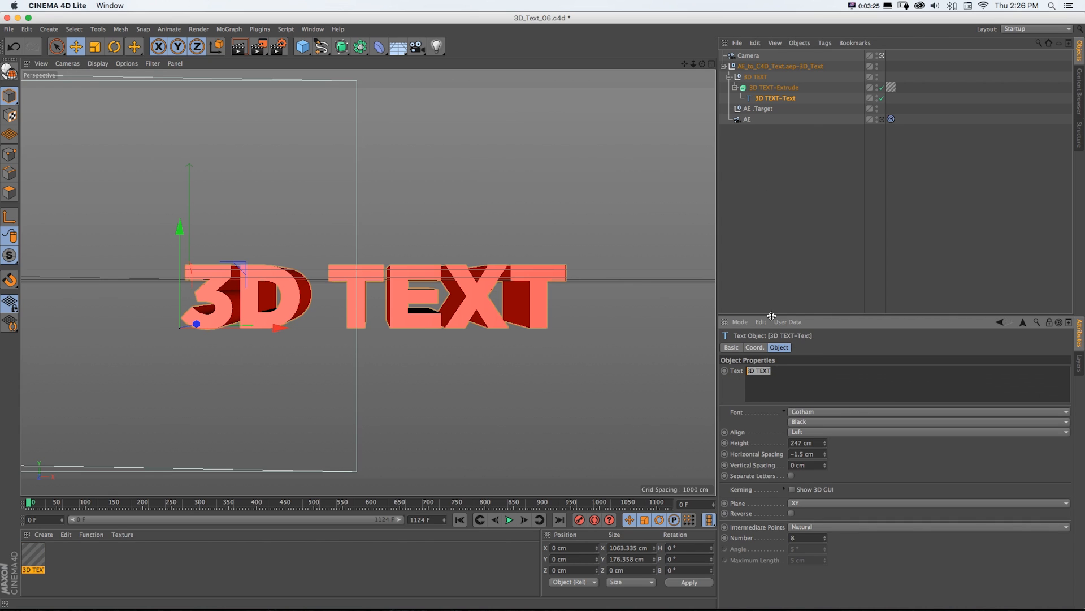
type("2D TEXT")
key("super+a")
type("3D ANIMATION")
left_click(764, 304)
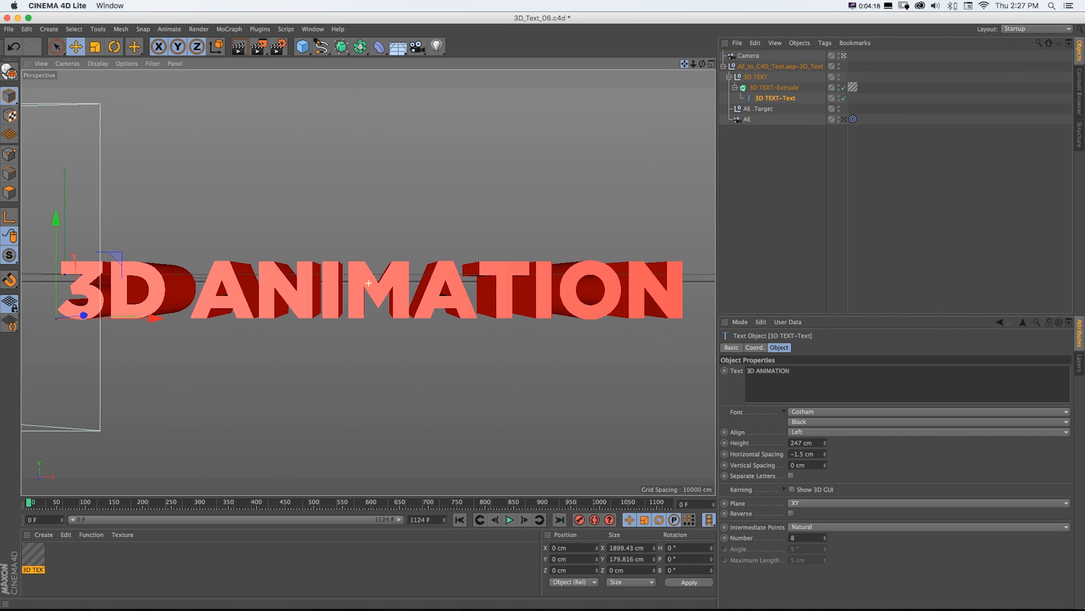
Step: Switch to After Effects, place 3D_Text_06.c4d above the 3D TEXT layer, and set its Cineware renderer to Standard (Final)
left_click(767, 89)
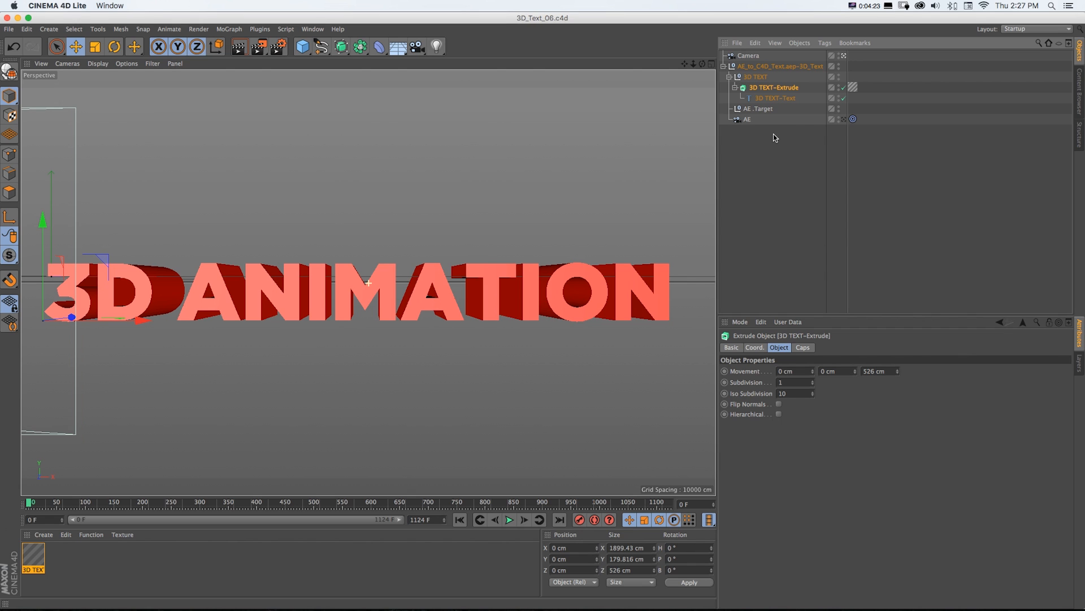
key("super+Tab")
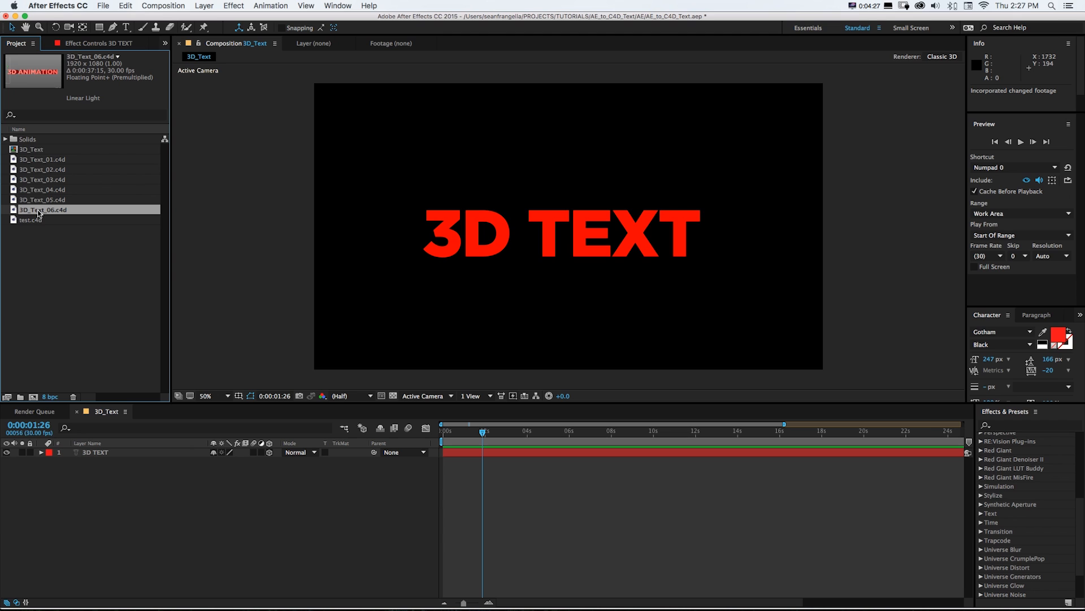
left_click_drag(14, 212, 90, 450)
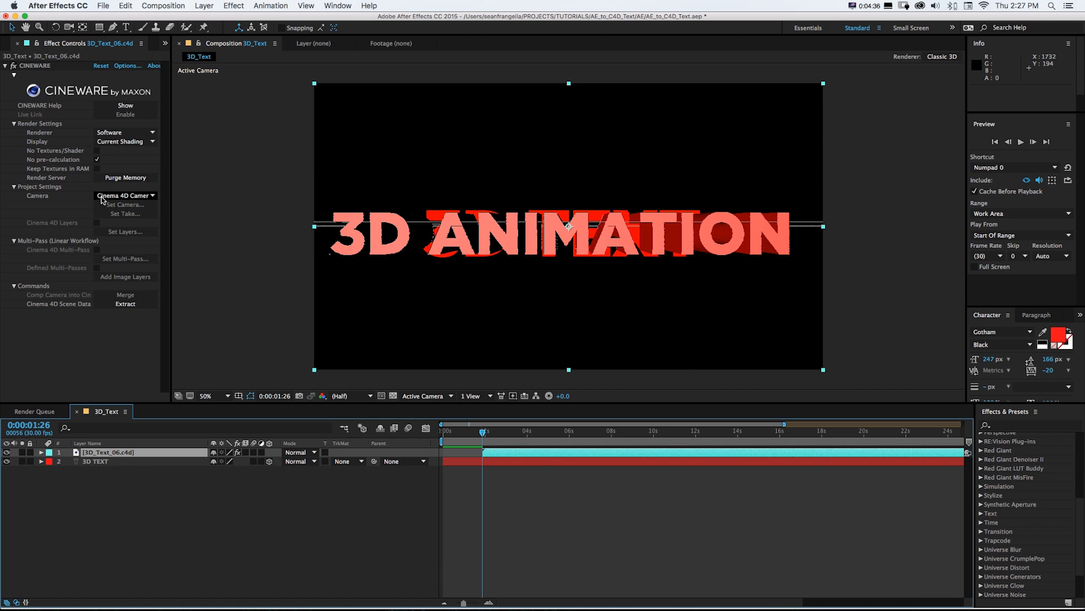
left_click(124, 133)
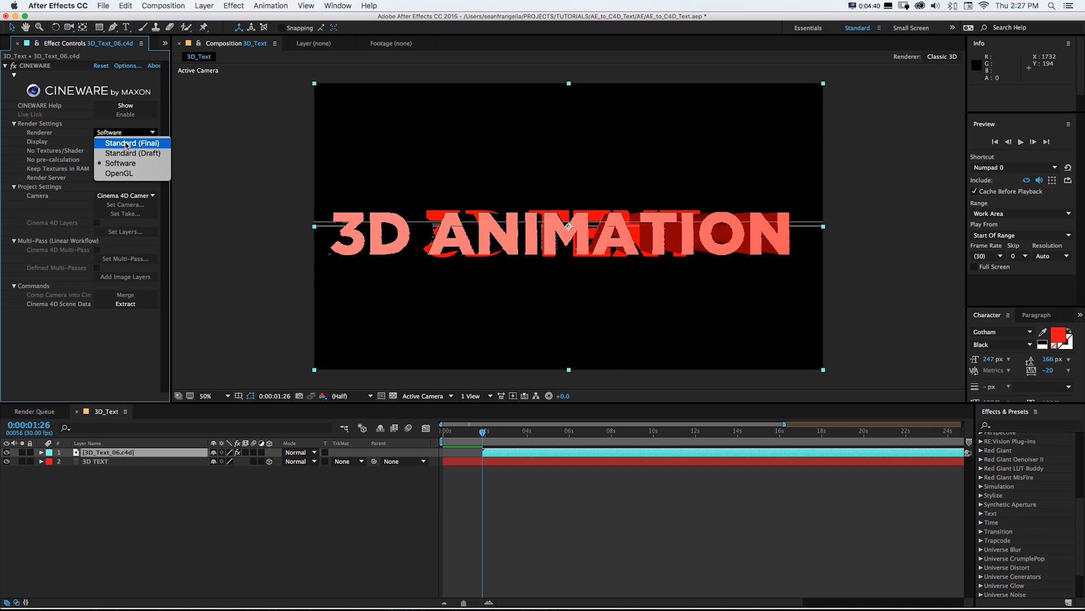
left_click(127, 143)
Step: Hide the 3D TEXT layer and shift the 3D_Text_06.c4d layer to the start of the timeline
left_click(6, 460)
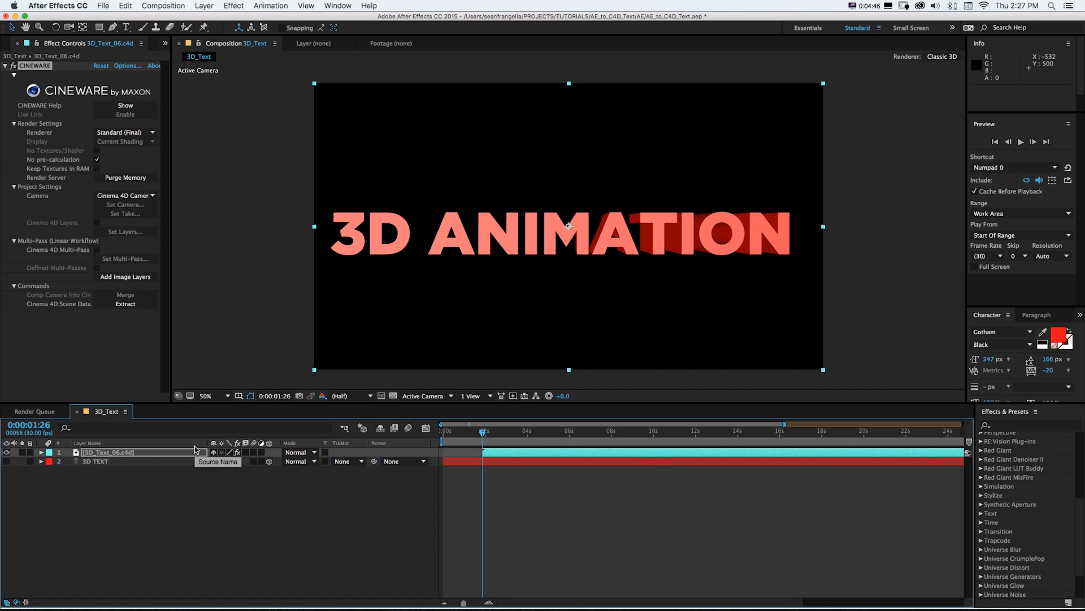
left_click(472, 452)
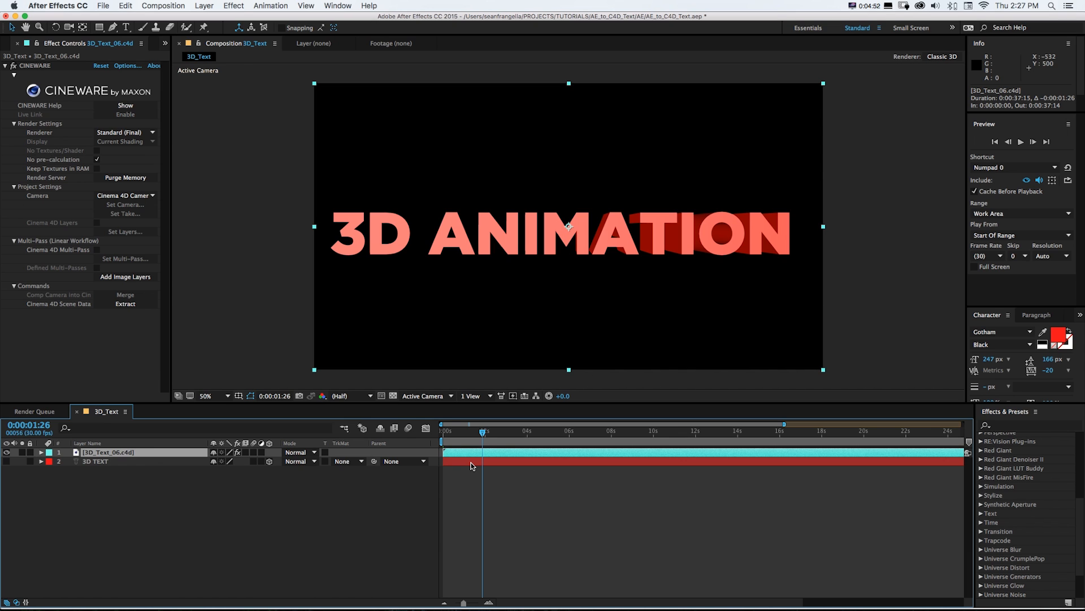
left_click(103, 5)
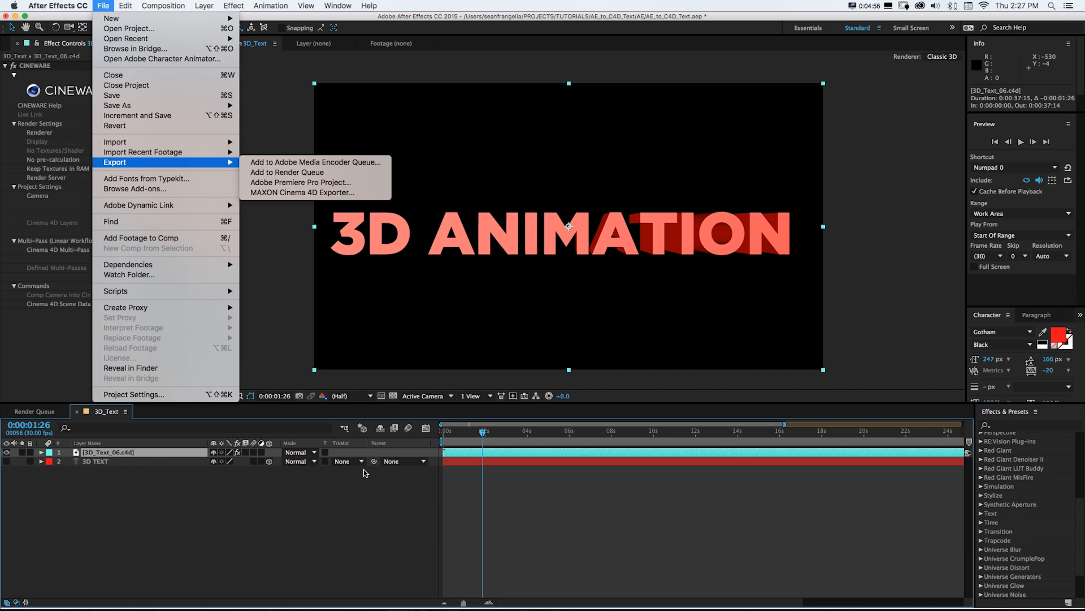
left_click(370, 504)
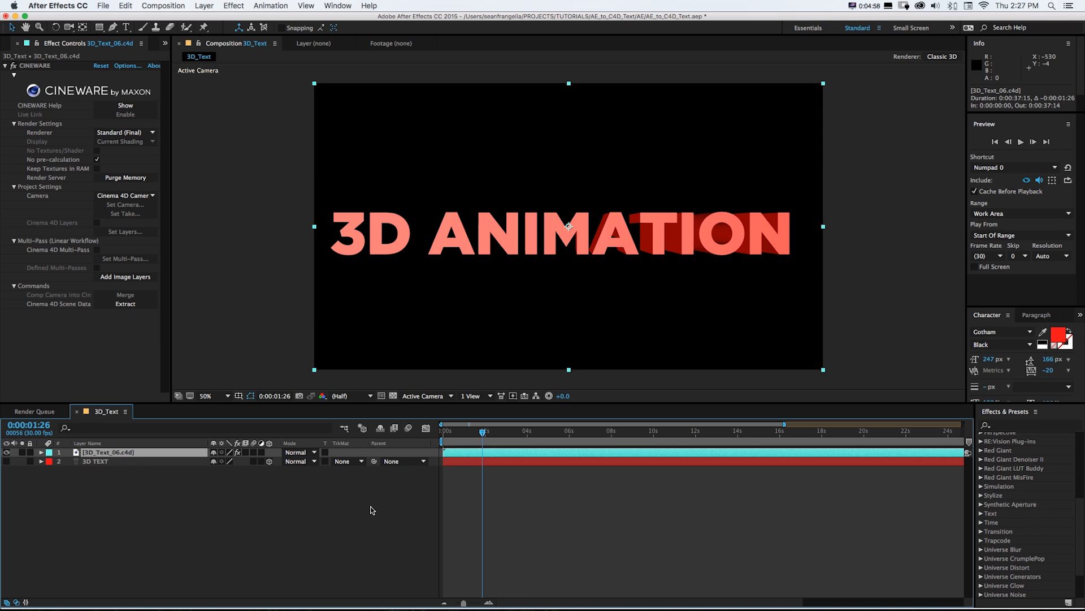
Step: Show the 3D TEXT layer in place of the 3D_Text_06.c4d layer and give it a 20 px white stroke
left_click(7, 462)
left_click(7, 452)
left_click(80, 463)
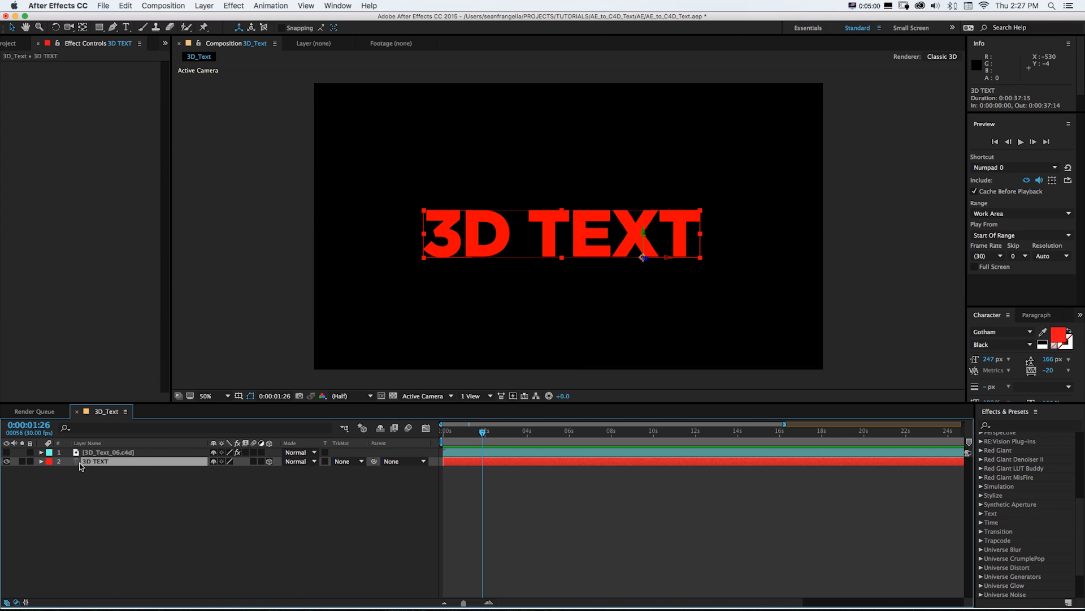
left_click(1069, 347)
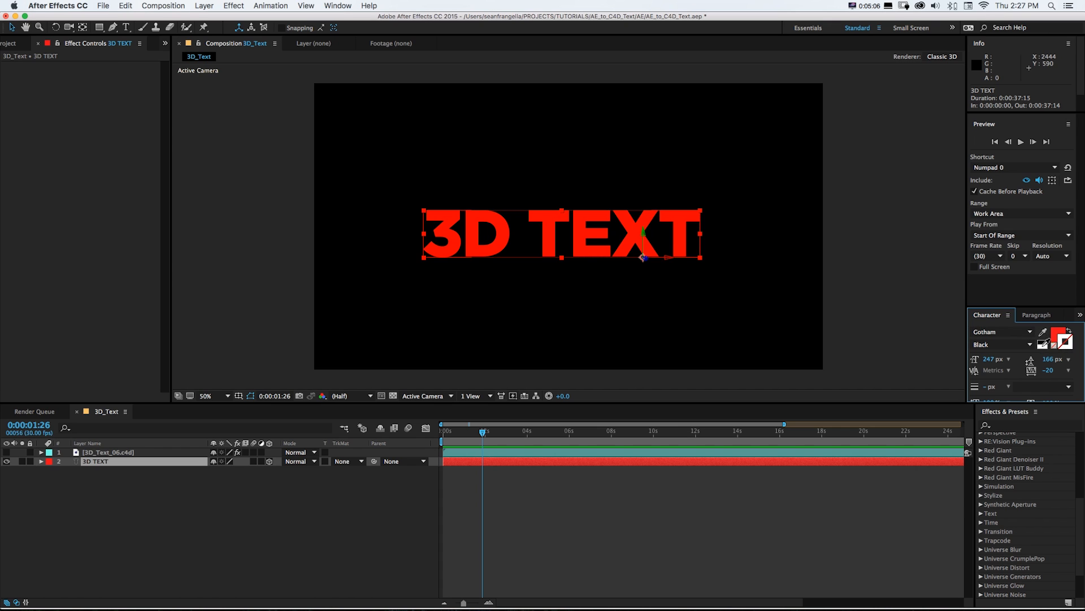
left_click(1045, 342)
left_click_drag(987, 387, 989, 386)
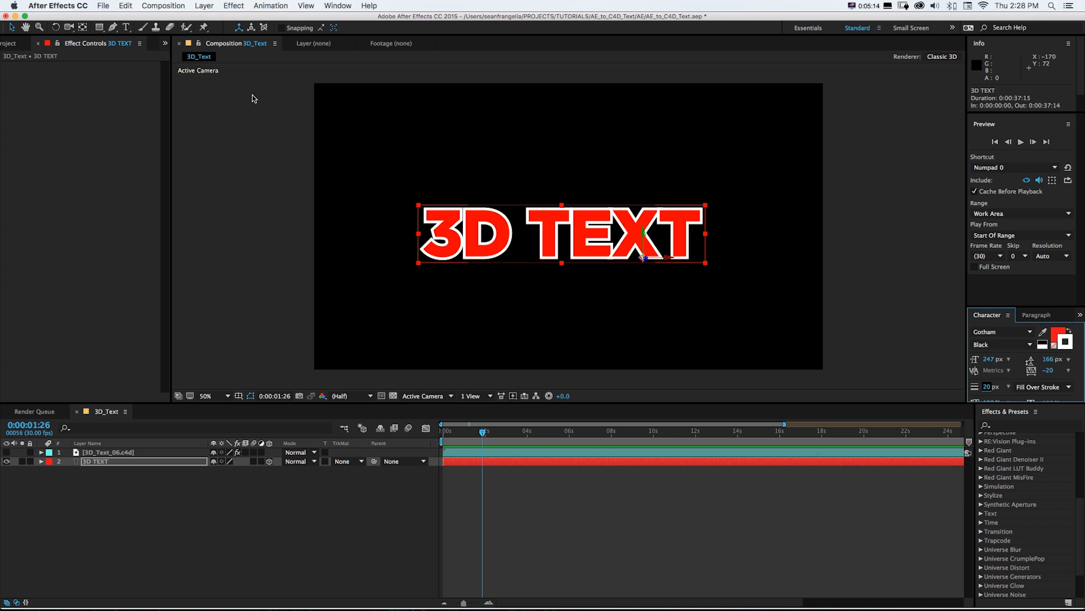
Step: Export the stroked text to Cinema 4D with Extrude Text as Shapes, appending "_06" to the 3D_Text file name
left_click(108, 6)
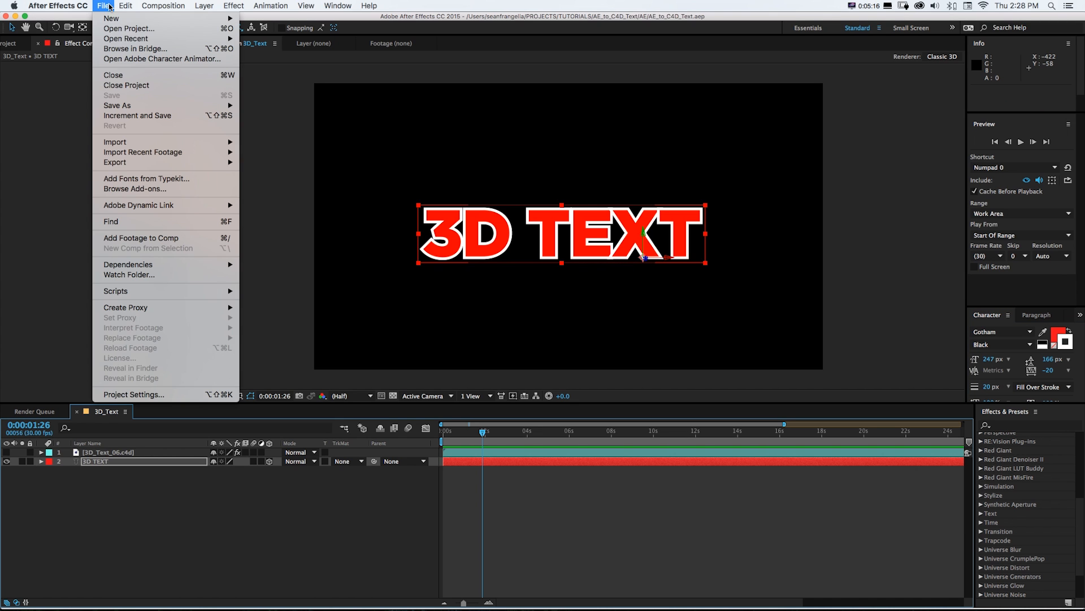
mouse_move(141, 165)
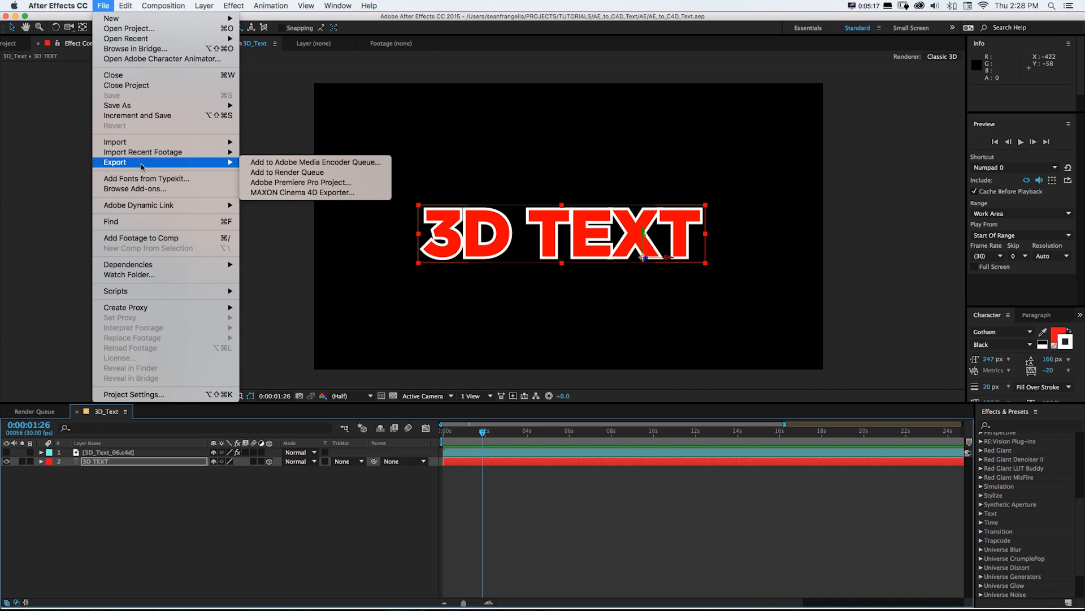
left_click(287, 194)
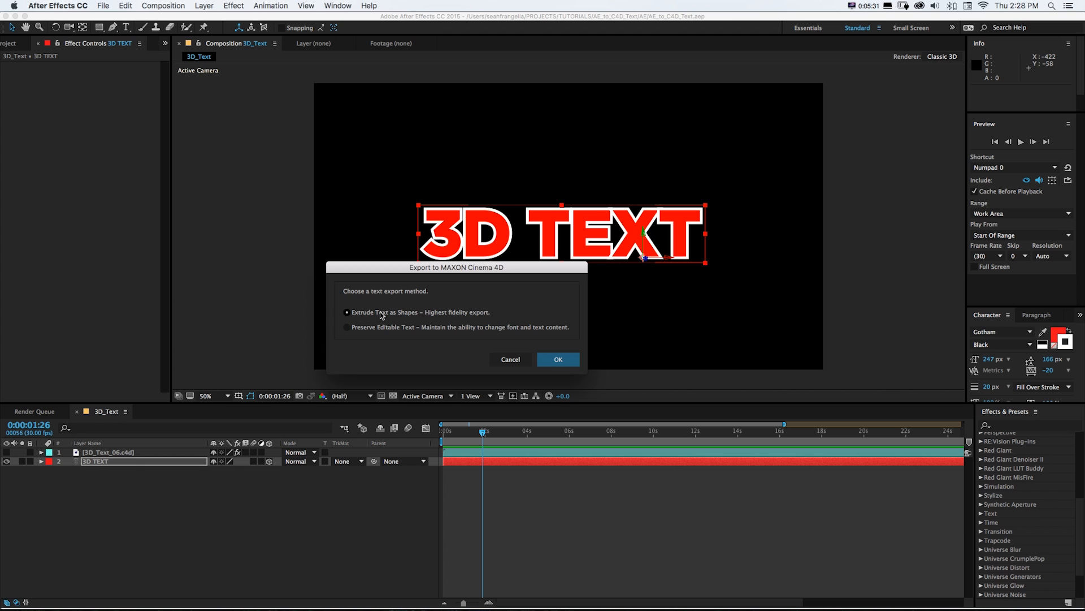
left_click(558, 360)
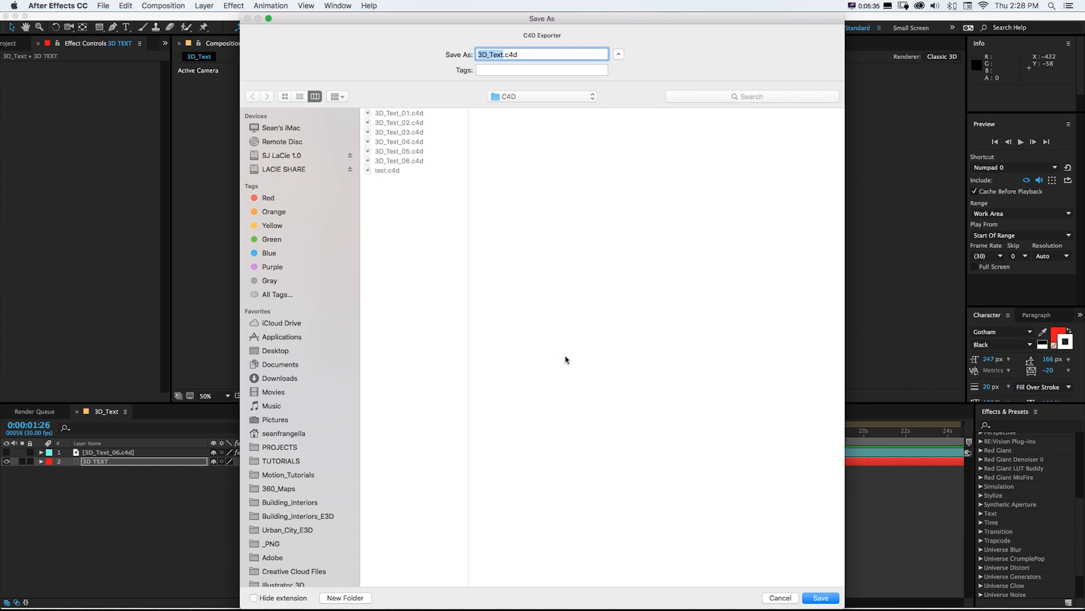
key("Right")
type("_06")
key("Return")
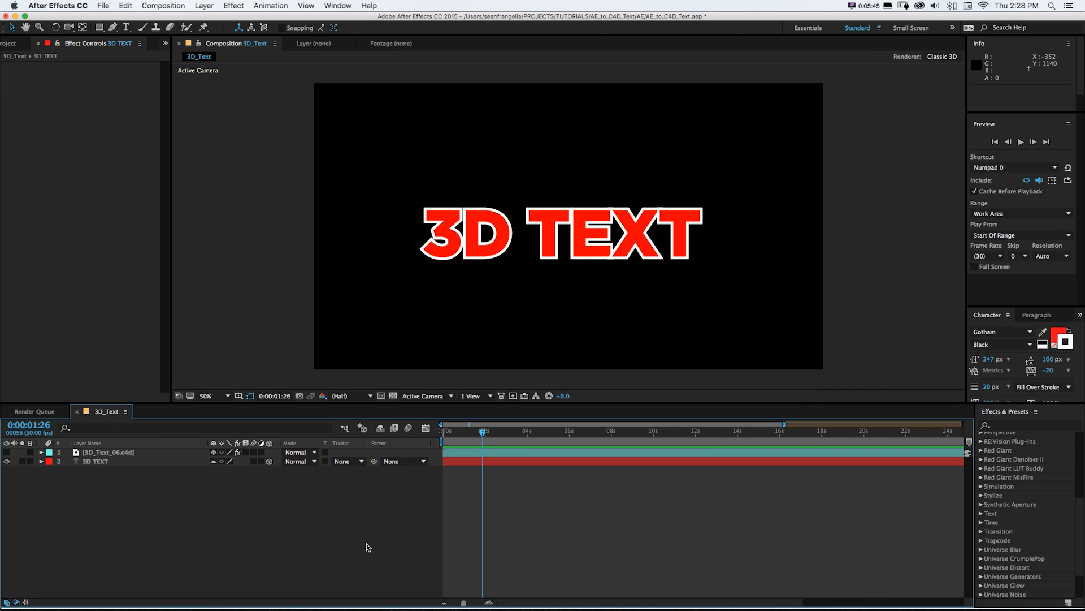
Step: Import 3D_Text_07.c4d into the project and open it for editing in Cinema 4D
left_click(14, 44)
double_click(41, 233)
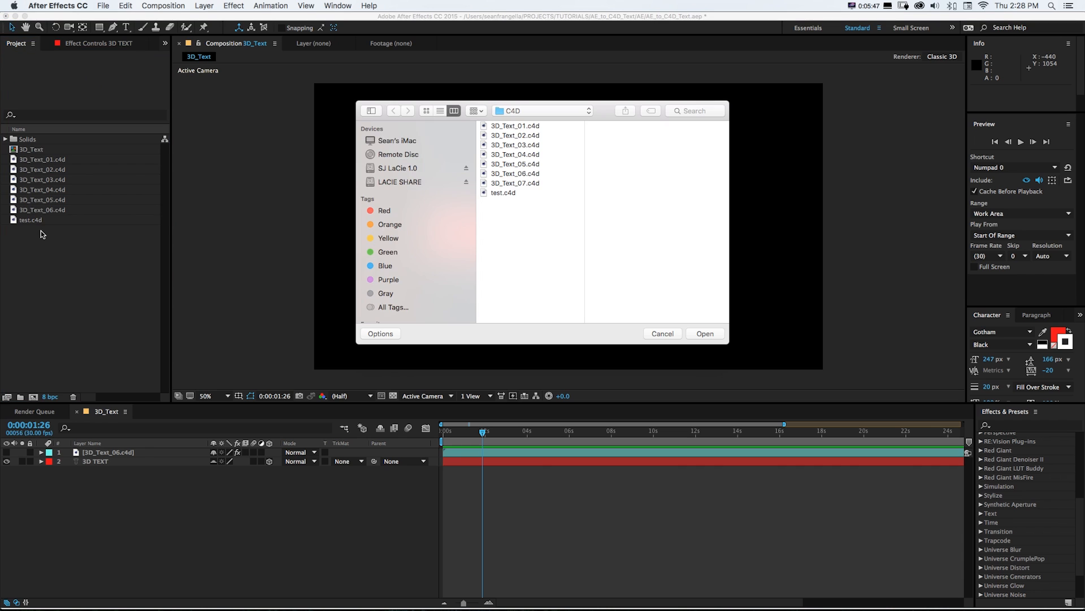
left_click(515, 182)
double_click(512, 183)
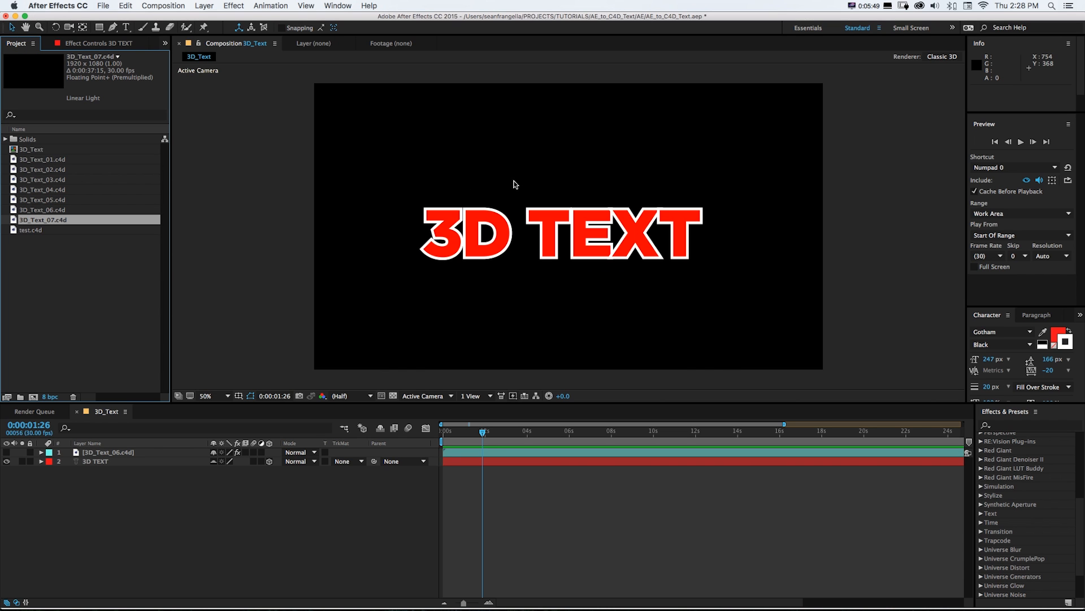
key("super+e")
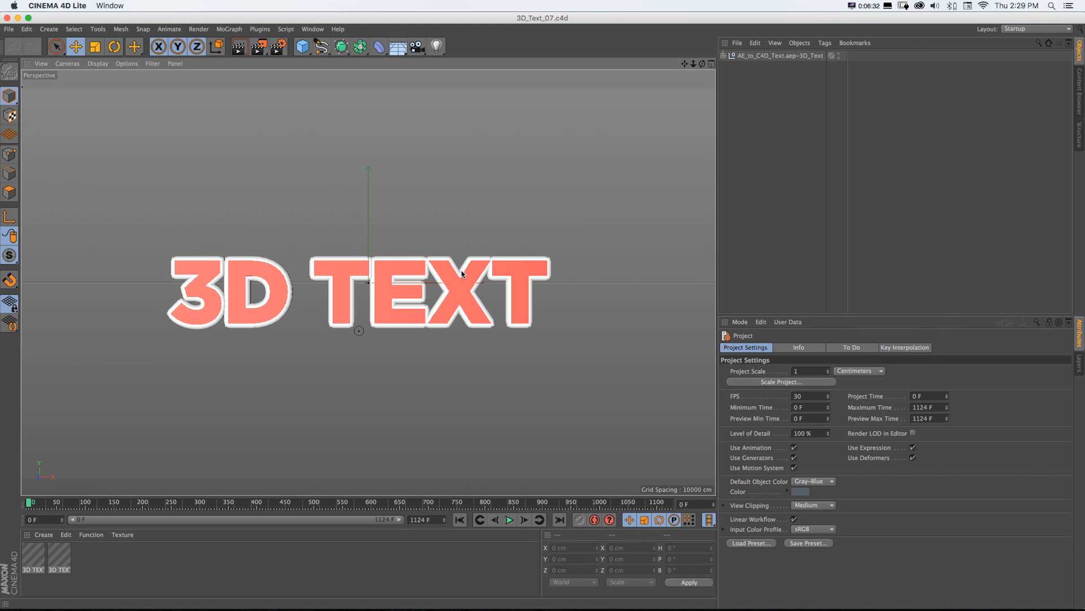
Step: Set the Z extrusion movement of all eight letter Extrude objects under 3D TEXT, excluding the strokes, to 415 cm
left_click(724, 55)
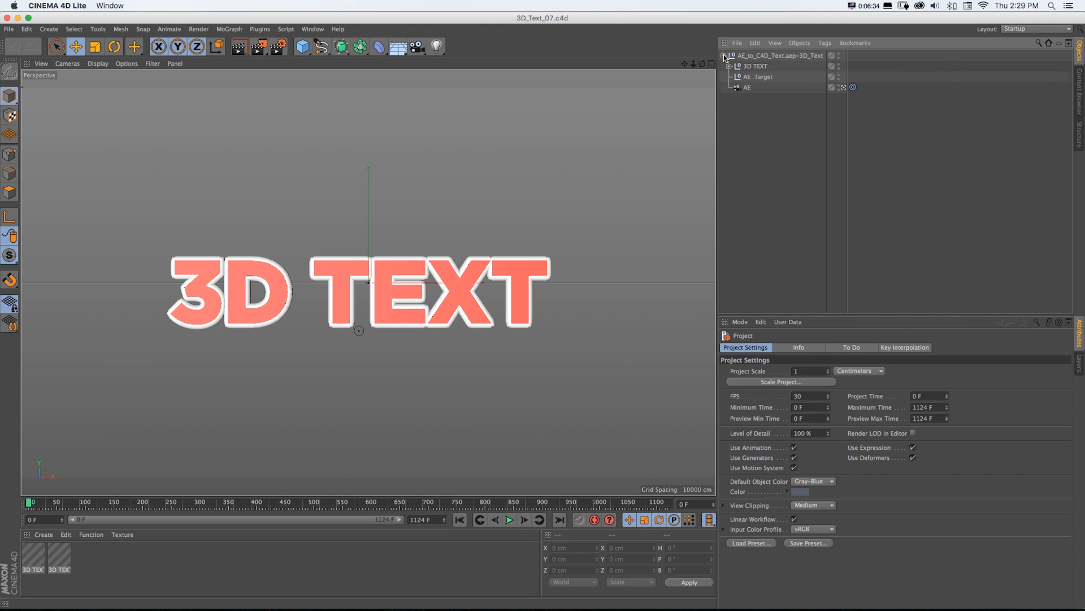
left_click(730, 66)
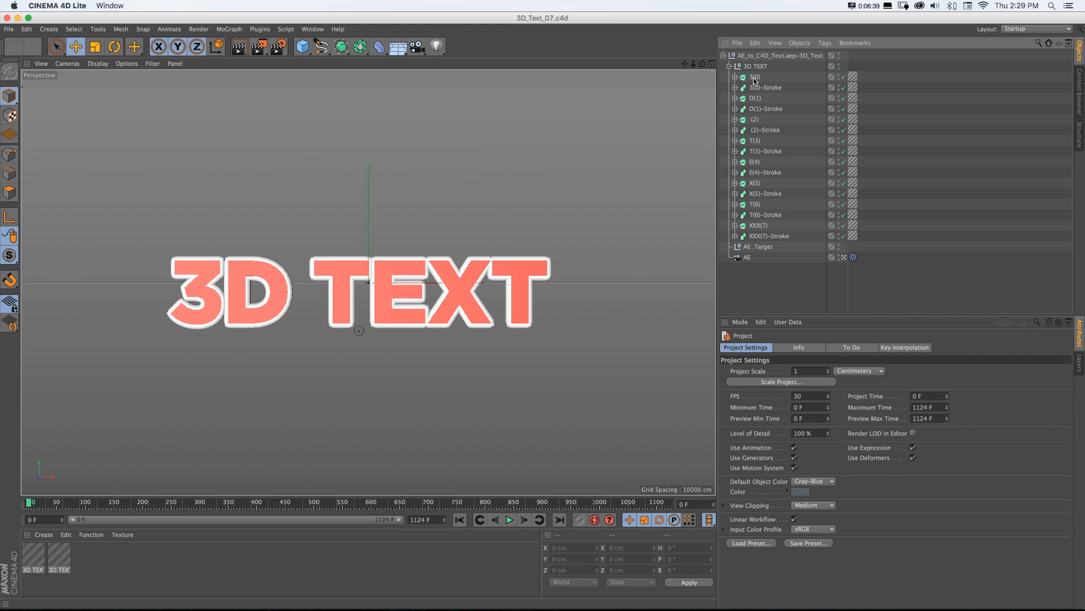
left_click(754, 78)
left_click(755, 98, "shift")
left_click(755, 119, "shift")
left_click(755, 140, "shift")
left_click(754, 163, "shift")
left_click(755, 183, "shift")
left_click(754, 204, "shift")
left_click(756, 225, "shift")
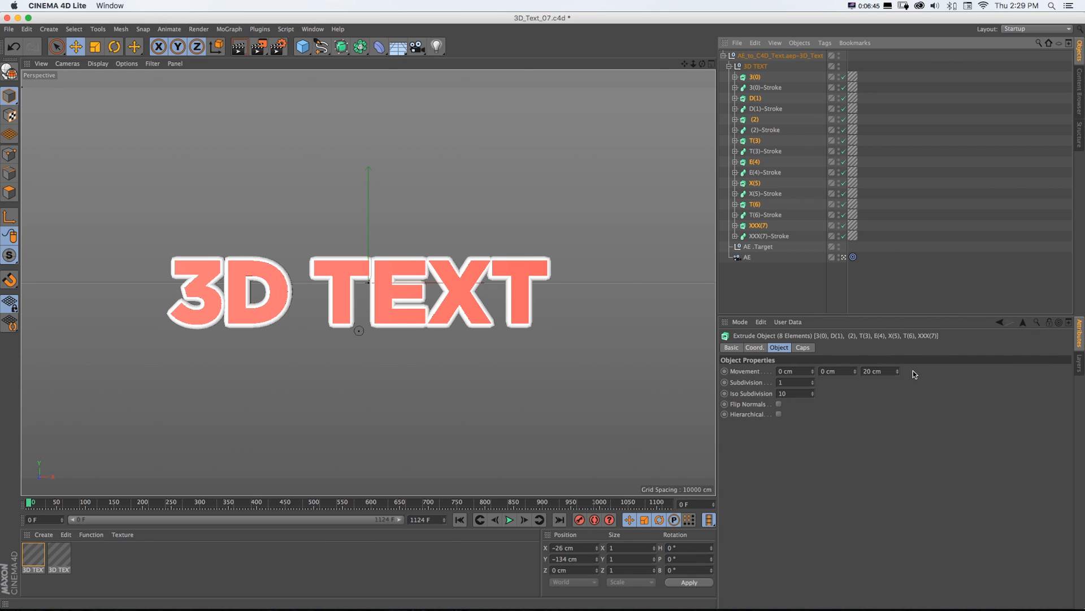
left_click_drag(898, 373, 603, 185)
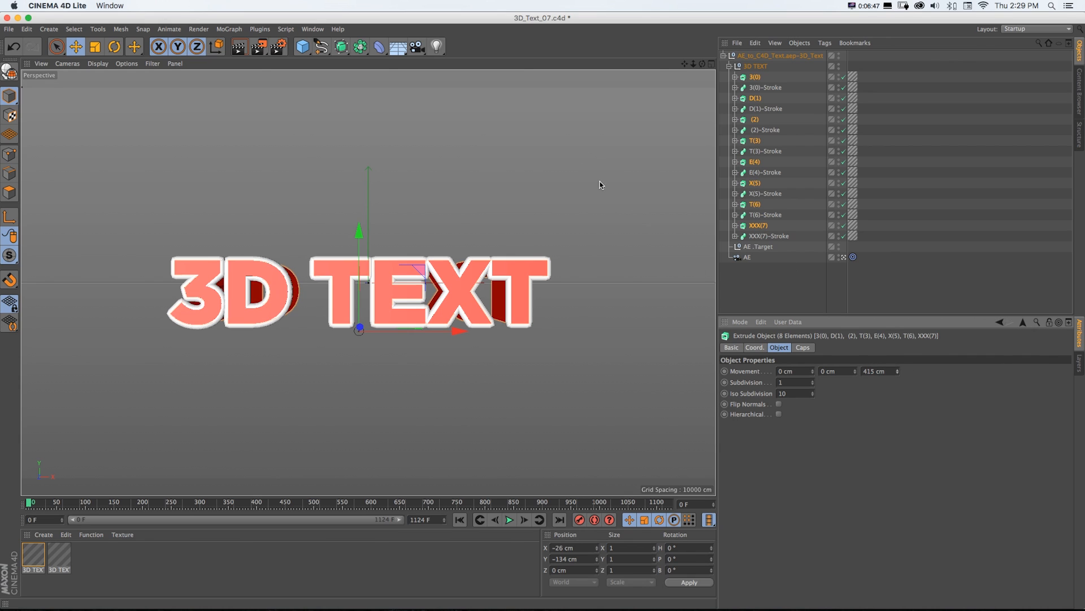
Step: Add a camera, look through it, and orbit to an angled view of the extruded text
left_click(417, 48)
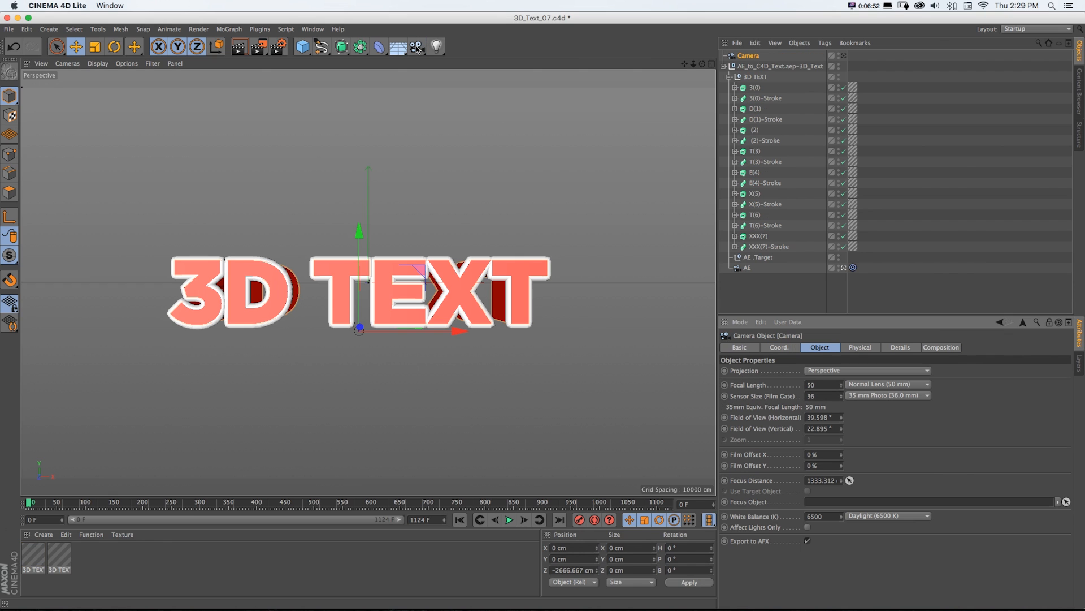
left_click(844, 56)
left_click_drag(533, 190, 510, 203, "alt")
left_click_drag(684, 64, 591, 75)
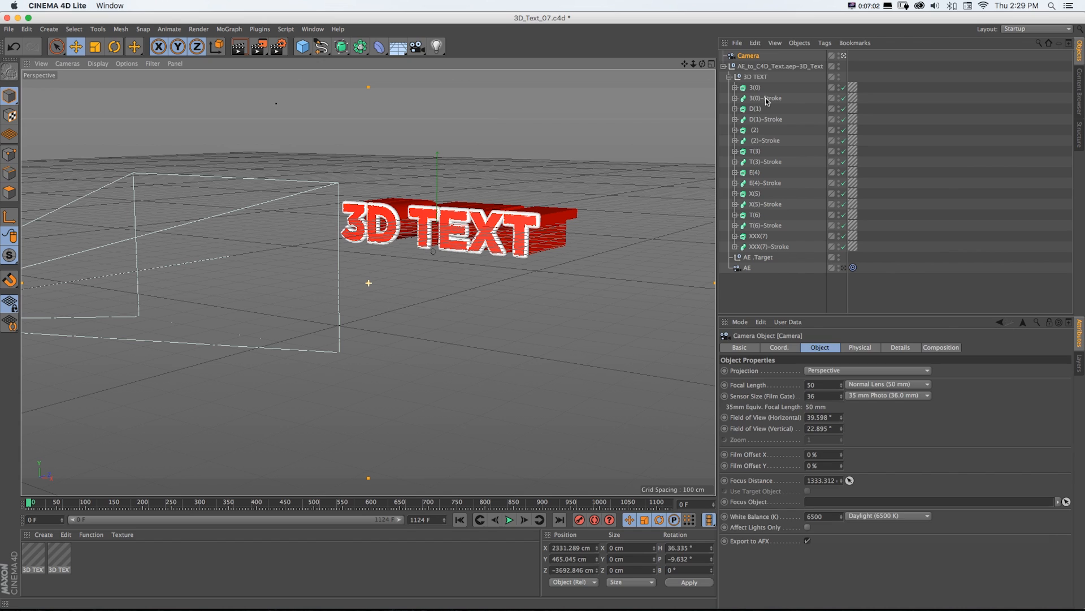
Step: Select all eight stroke Sweep objects from 3(0)-Stroke to XXX(7)-Stroke and display the viewport shading with mesh lines
left_click(766, 98)
left_click(761, 120, "shift")
left_click(758, 142, "shift")
left_click(759, 164, "shift")
left_click(762, 184, "shift")
left_click(762, 206, "shift")
left_click(763, 226, "shift")
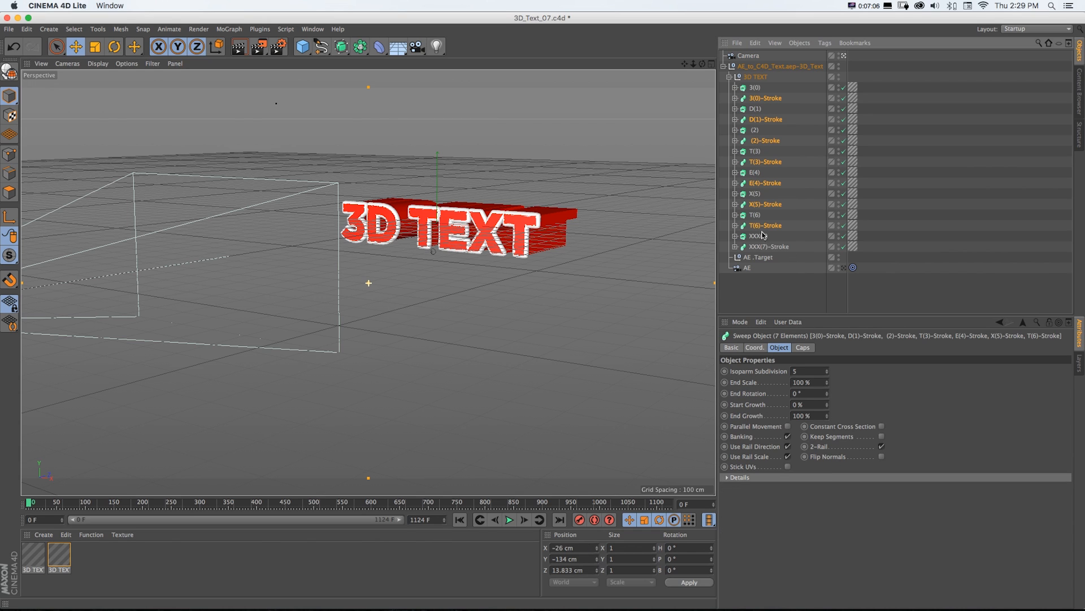
left_click(764, 248, "shift")
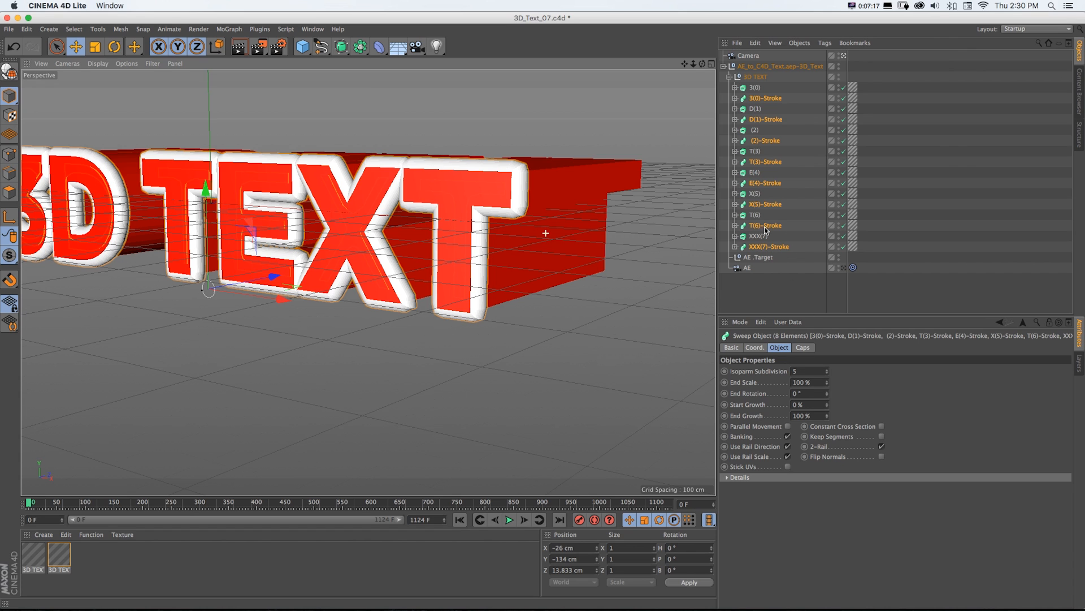
left_click(98, 63)
left_click(115, 92)
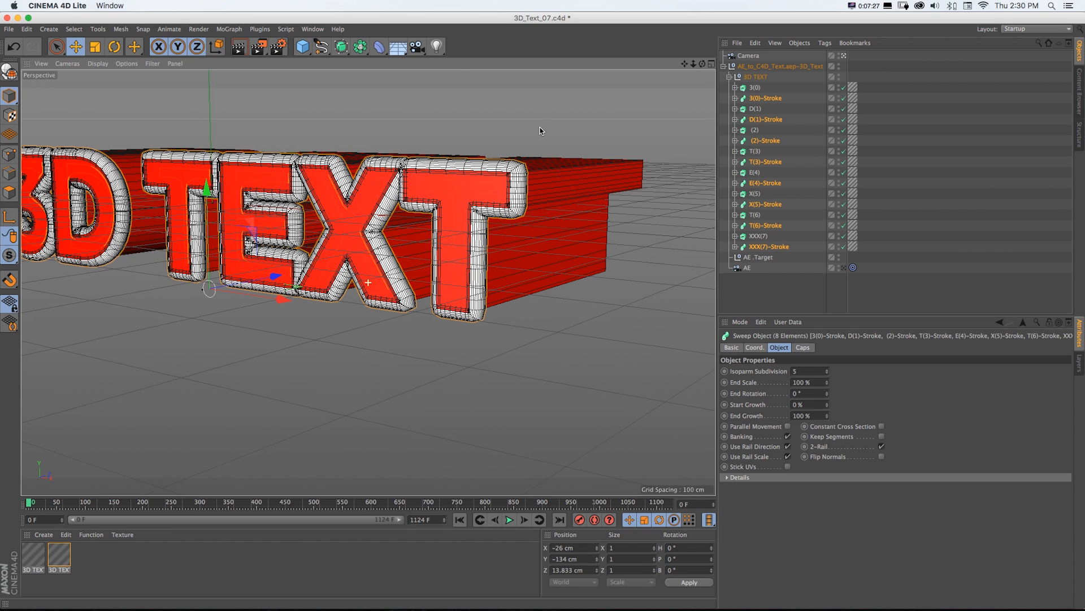
Step: Scale up the outline circle inside T(6)-Stroke to about 30.5 cm across and save the scene
left_click(734, 246)
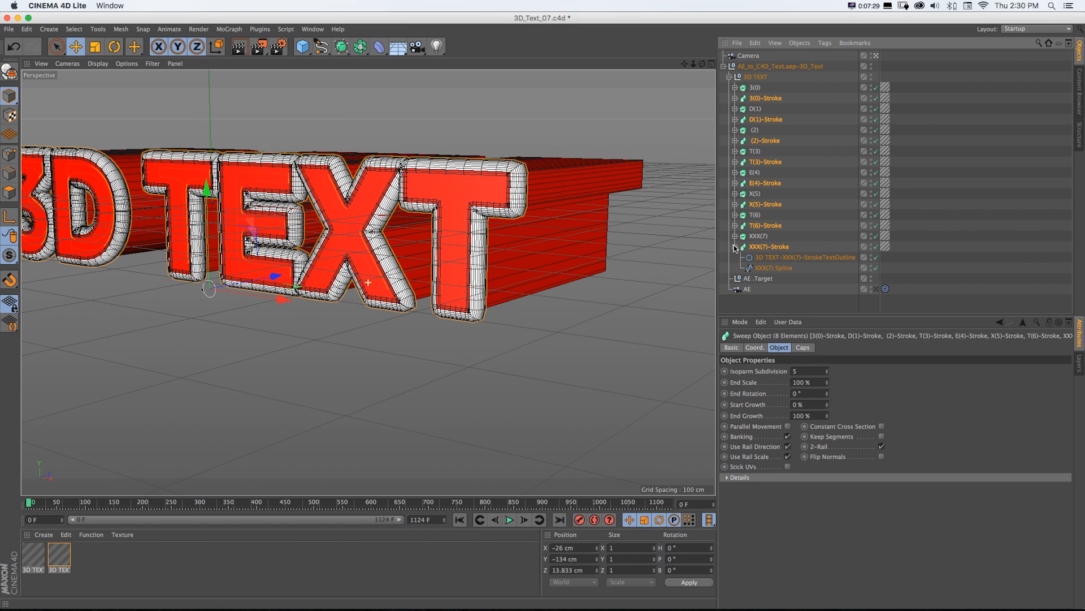
left_click(760, 258)
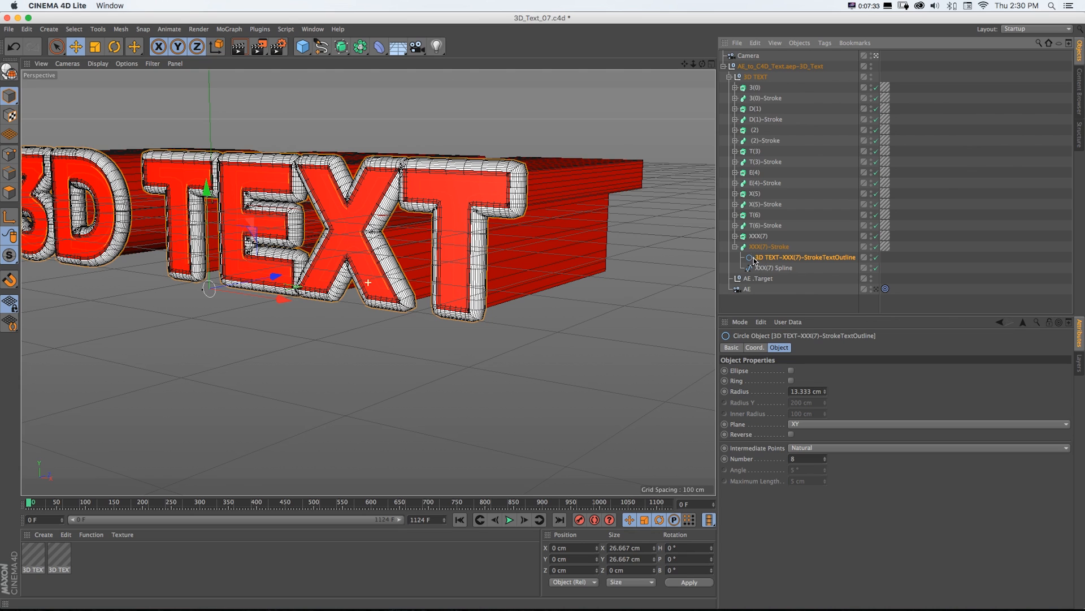
left_click(735, 226)
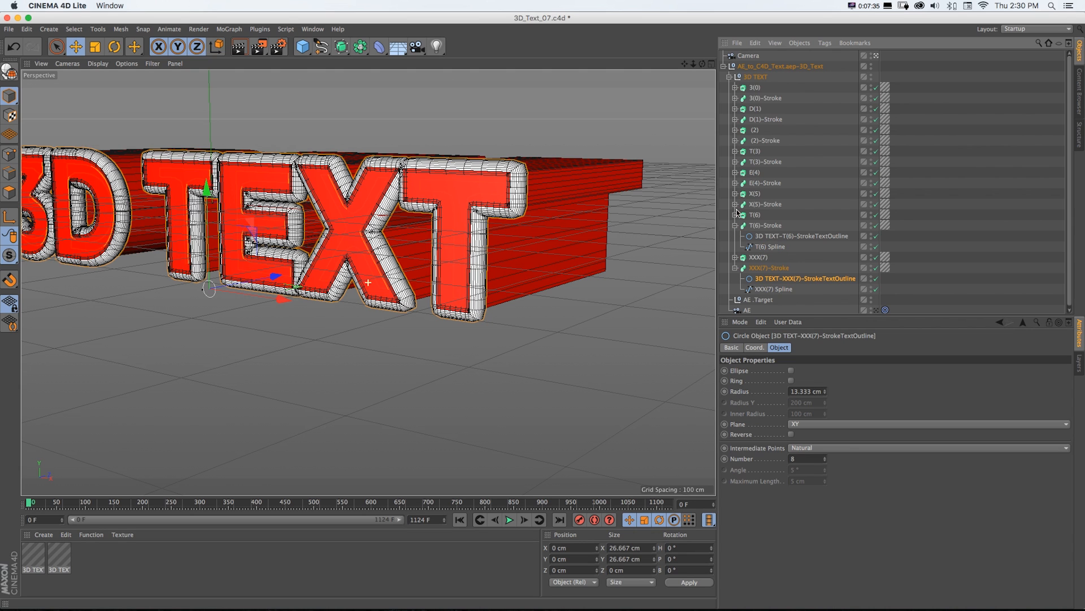
left_click(802, 236)
key("t")
mouse_move(452, 156)
left_mouse_down()
mouse_move(565, 145)
mouse_move(538, 147)
left_mouse_up()
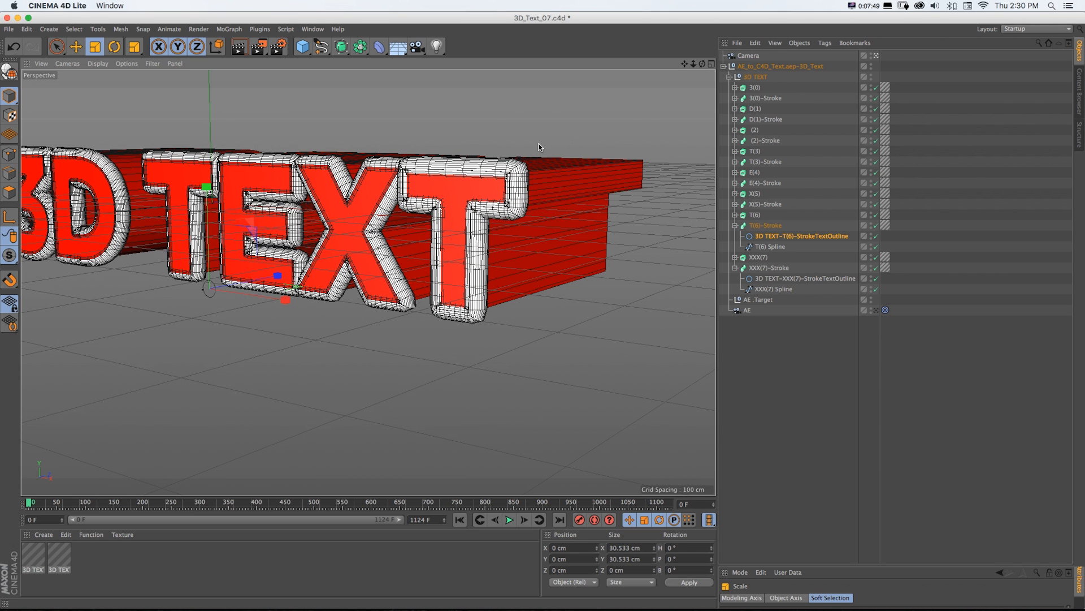
key("super+s")
Step: Switch to After Effects, place 3D_Text_07.c4d above the 3D TEXT layer, and set its Cineware renderer to Standard (Final)
key("super+Tab")
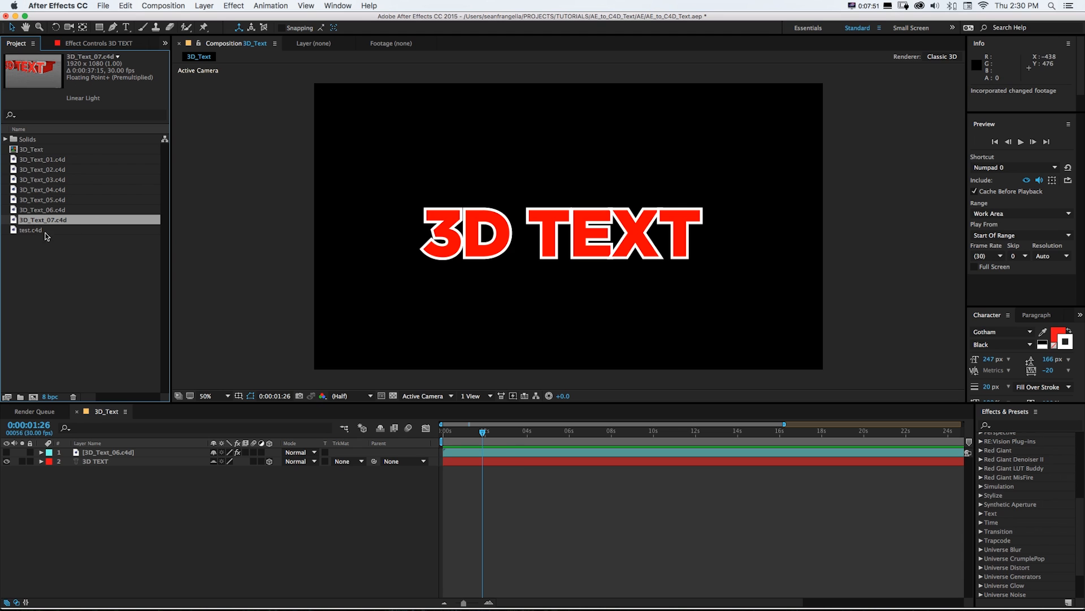
left_click_drag(23, 220, 26, 461)
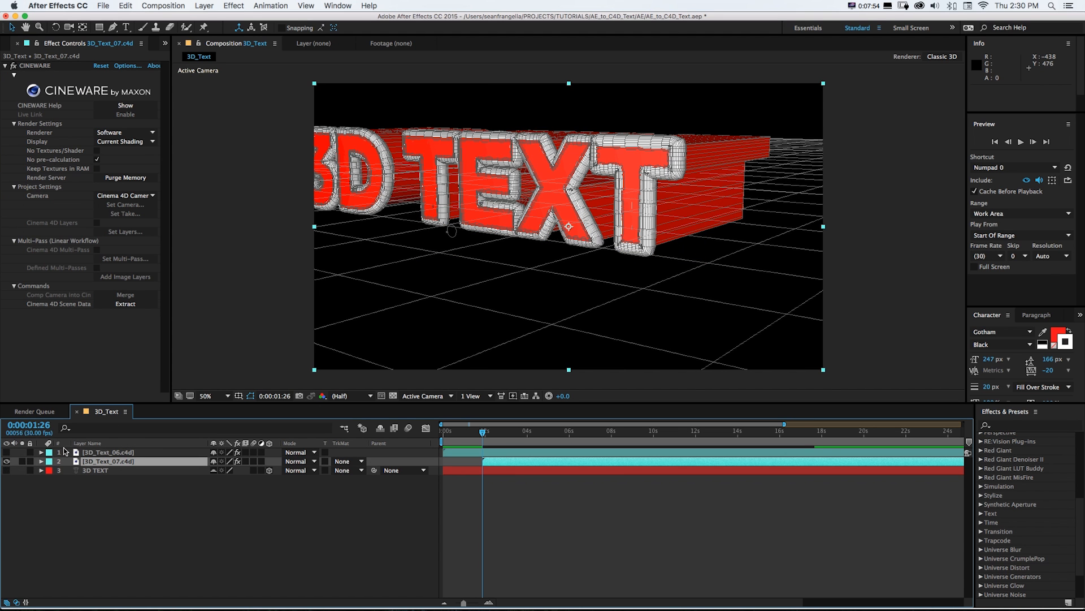
left_click(124, 132)
left_click(121, 143)
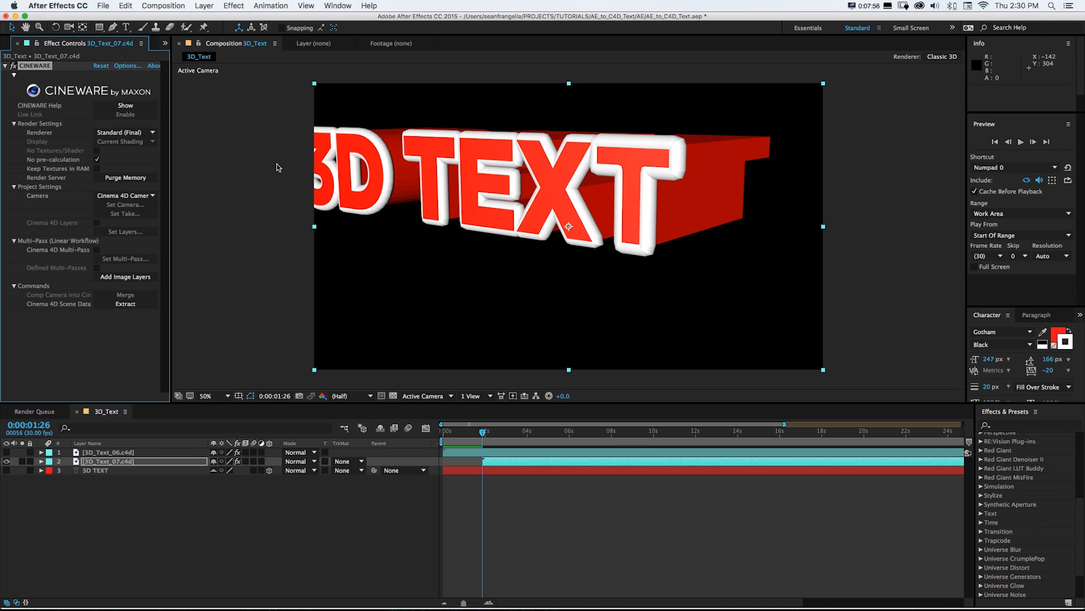